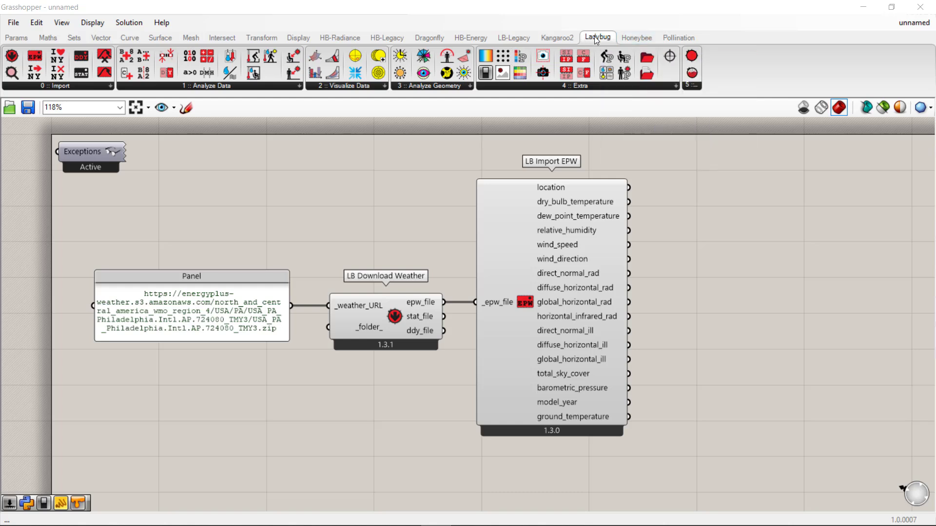
Add an LB Hourly Plot component beside LB Import EPW and connect the dry_bulb_temperature output to its _data input
left_click(334, 87)
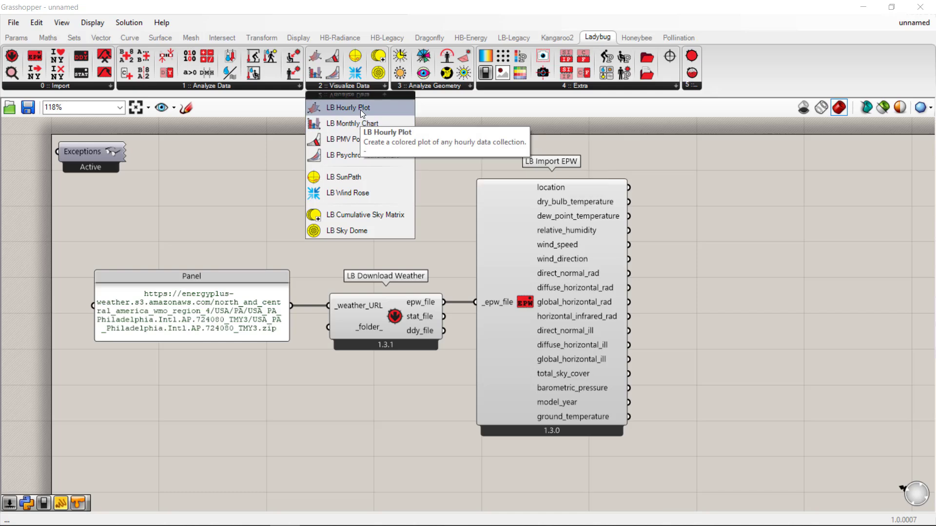
left_click_drag(361, 110, 815, 224)
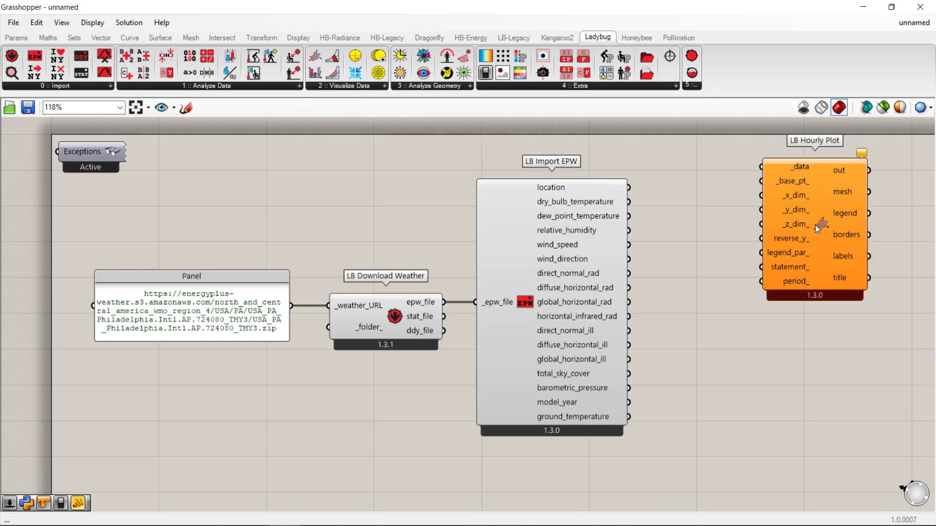
right_click_drag(798, 287, 660, 292)
left_click_drag(680, 233, 689, 252)
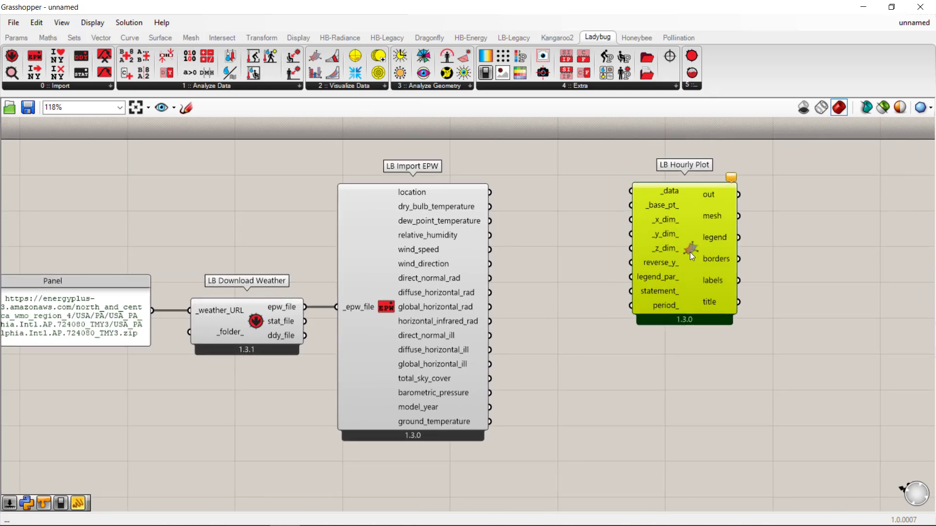
left_click(498, 215)
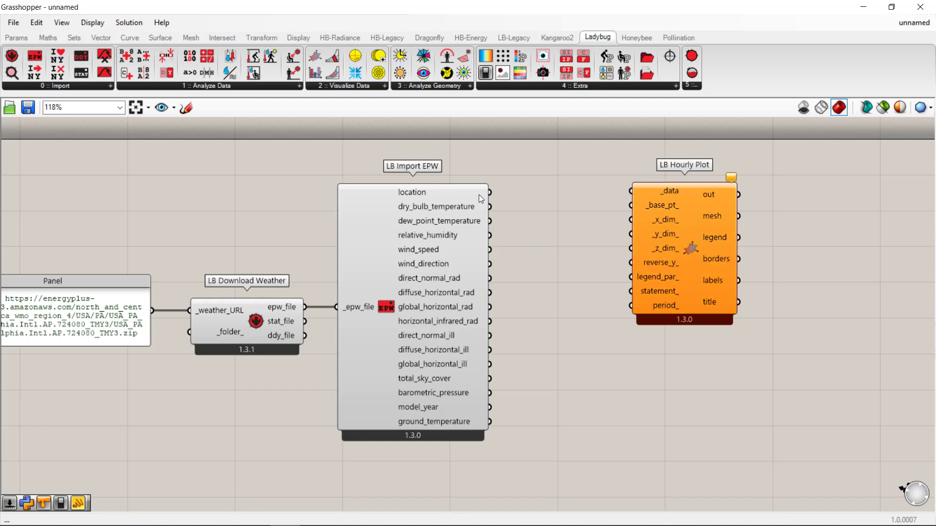
left_click_drag(665, 219, 665, 229)
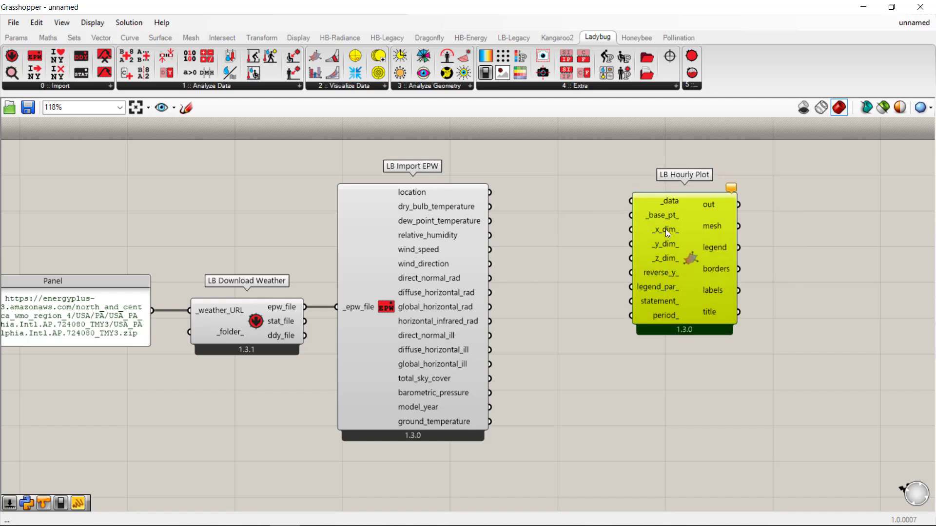
left_click_drag(489, 207, 668, 220)
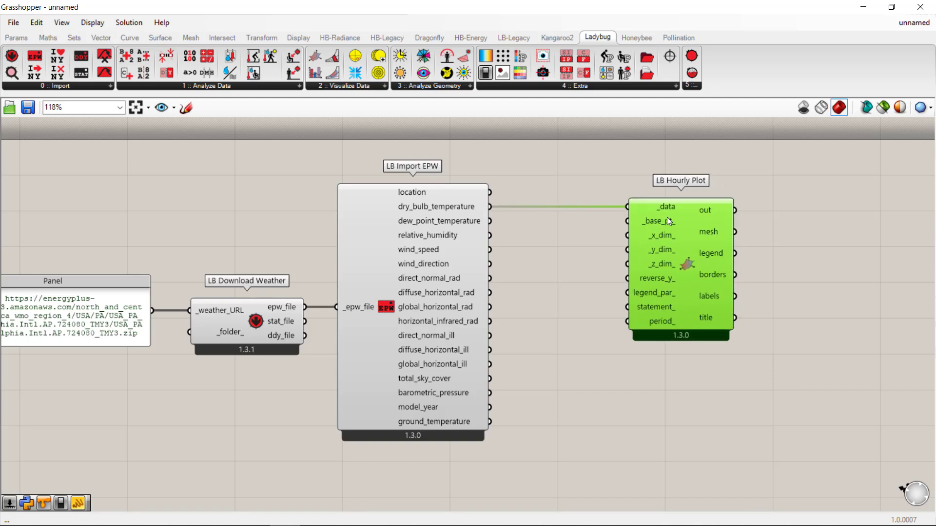
Switch to Rhino and examine the hourly dry bulb temperature chart, both as a whole and up close around January to March
left_click(864, 7)
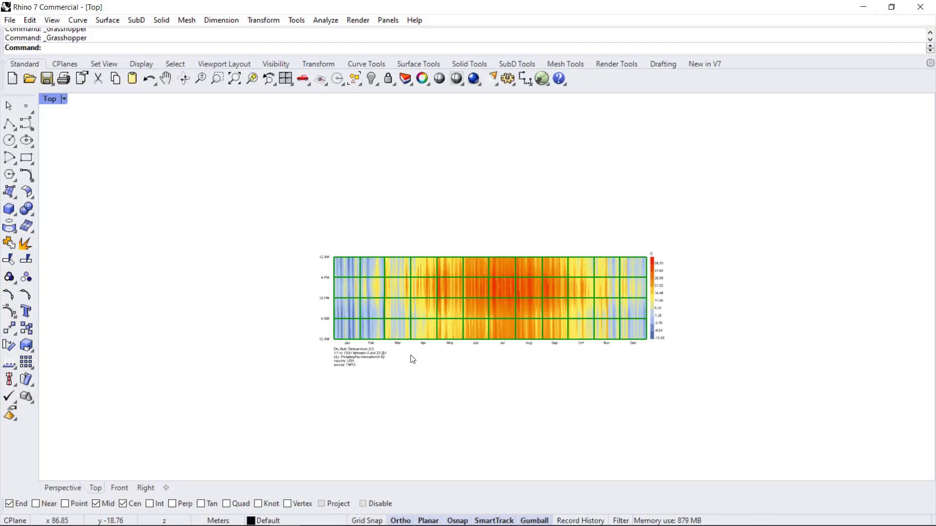
scroll(412, 359, "up", 5)
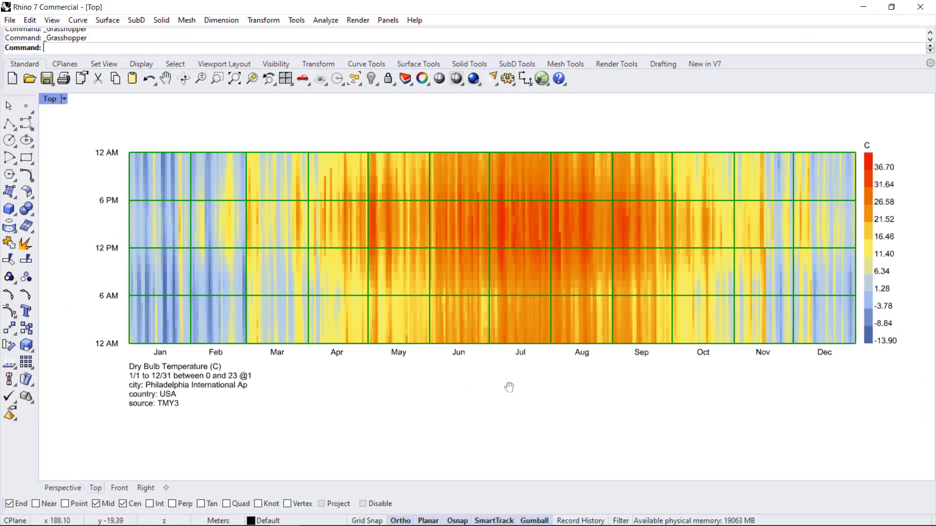
right_click_drag(509, 388, 500, 393)
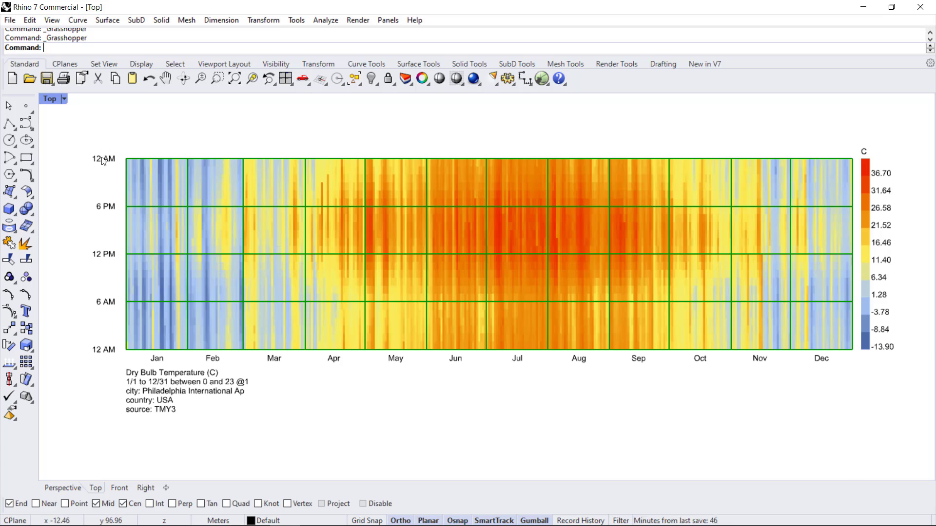
scroll(136, 176, "up", 6)
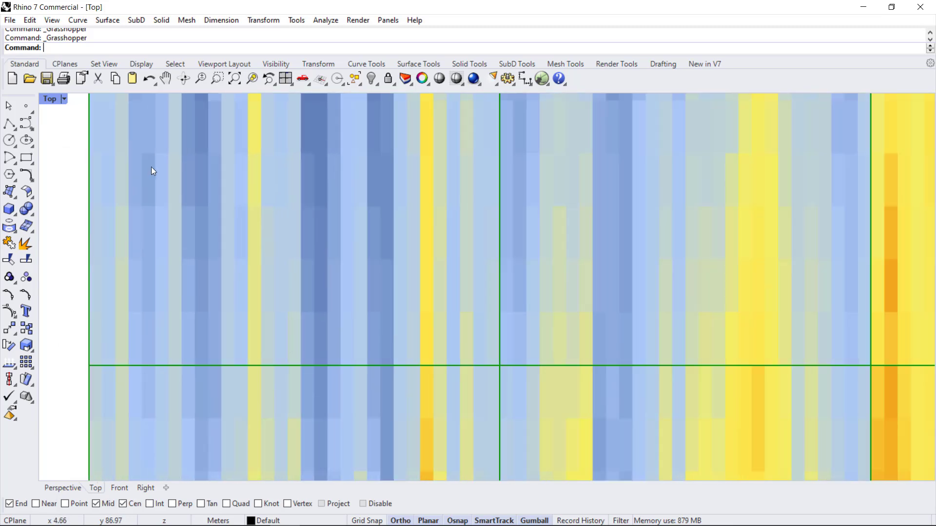
right_click_drag(151, 168, 229, 274)
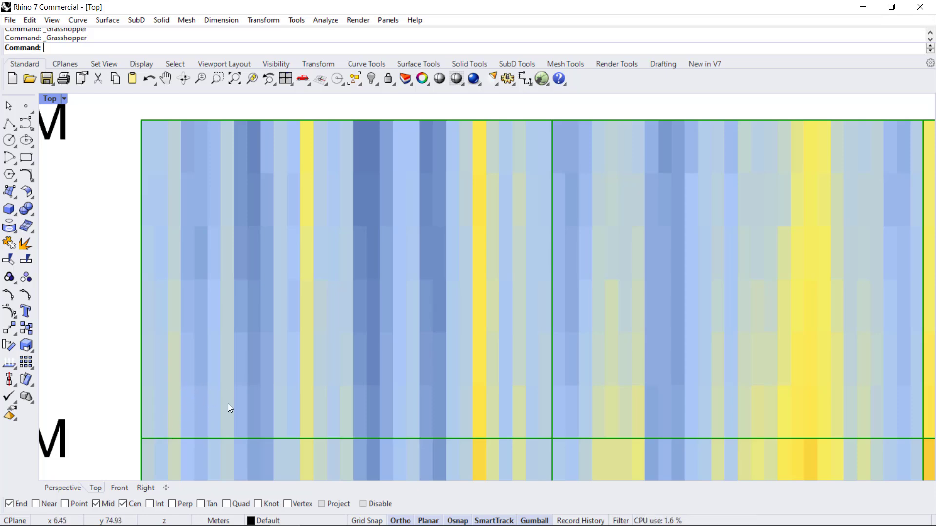
scroll(218, 221, "down", 4)
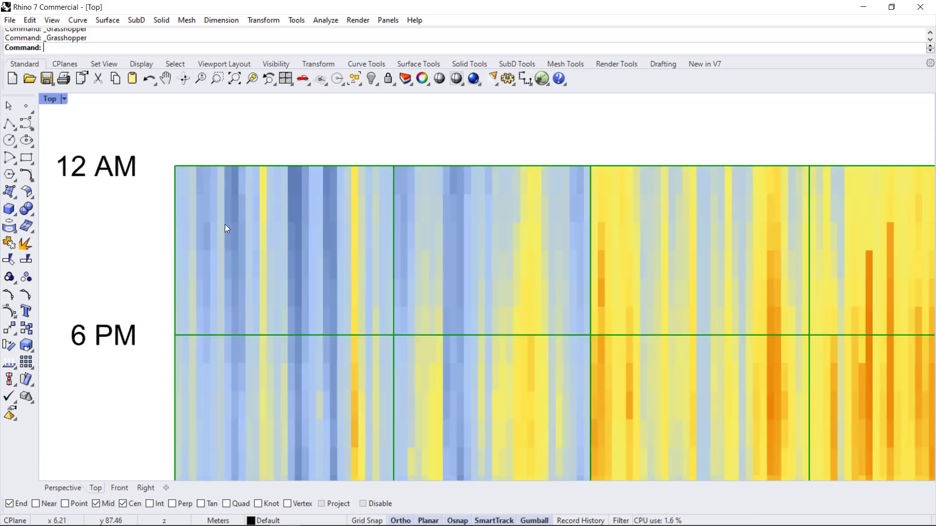
scroll(224, 223, "down", 6)
right_click_drag(271, 303, 236, 256)
right_click_drag(175, 250, 145, 255)
scroll(145, 255, "down", 2)
right_click_drag(396, 302, 347, 302)
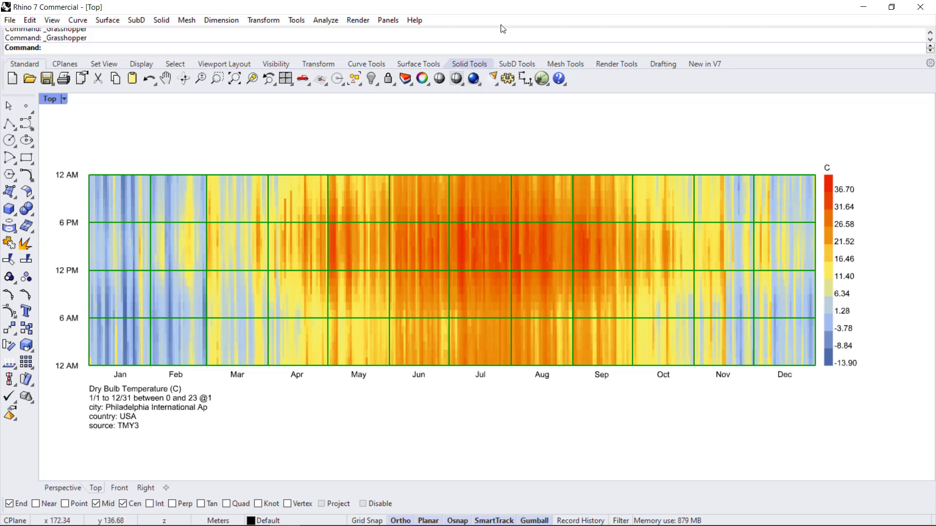
Return to a maximized Grasshopper window, move LB Hourly Plot farther from LB Import EPW, and inspect its reverse_y_ input
left_click(542, 79)
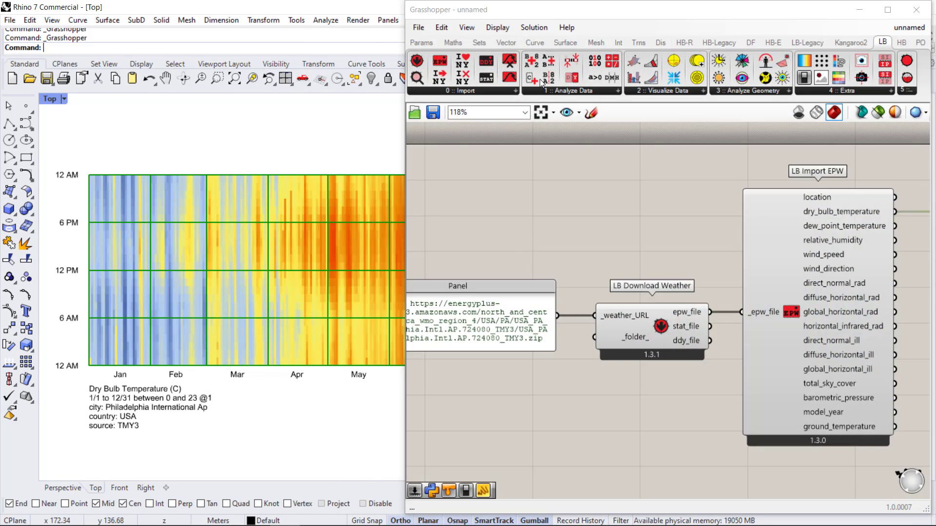
left_click(892, 7)
right_click_drag(683, 271, 531, 253)
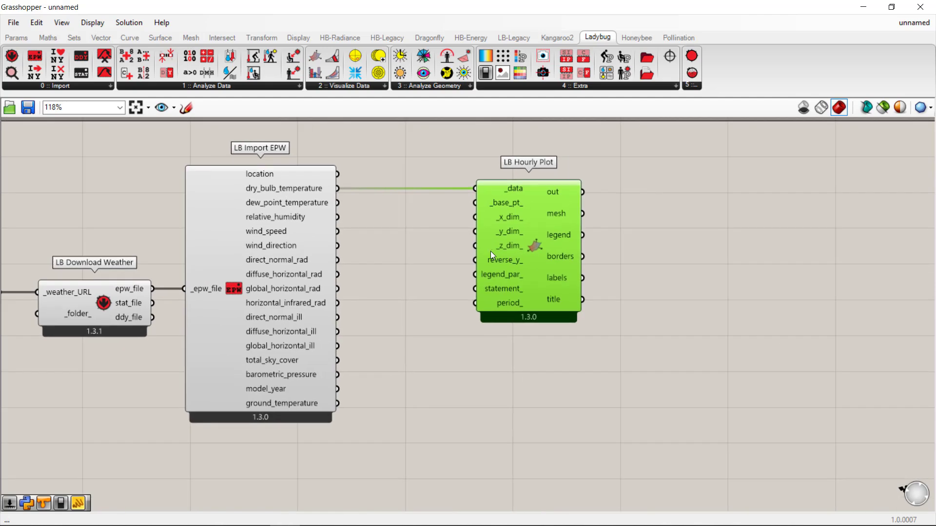
left_click_drag(499, 242, 591, 243)
scroll(599, 259, "up", 5)
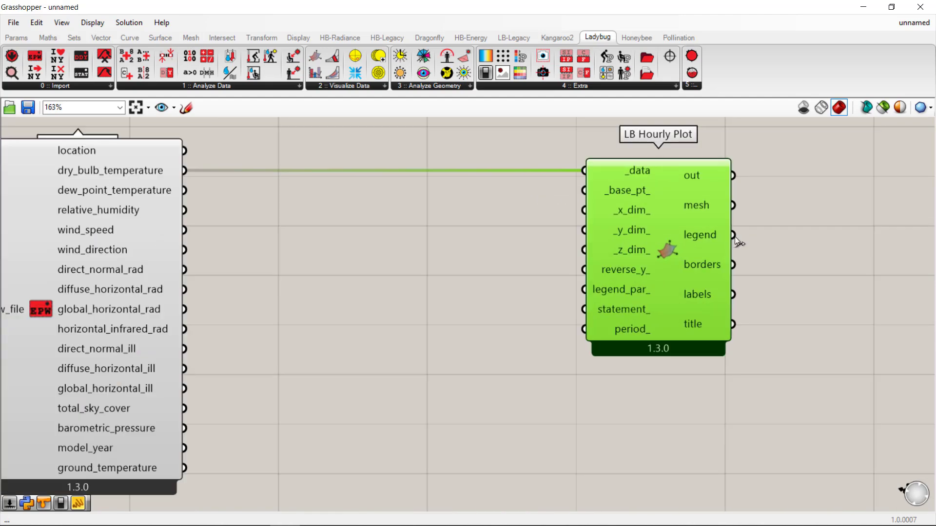
right_click_drag(606, 256, 595, 339)
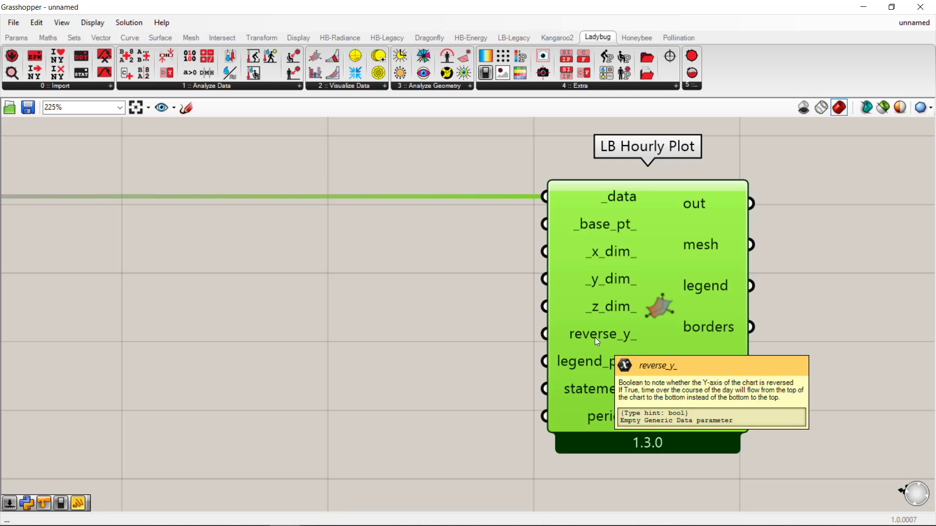
Add a Boolean Toggle, connect it to the reverse_y_ input of LB Hourly Plot, and line it up with that input
double_click(426, 349)
type("boolean")
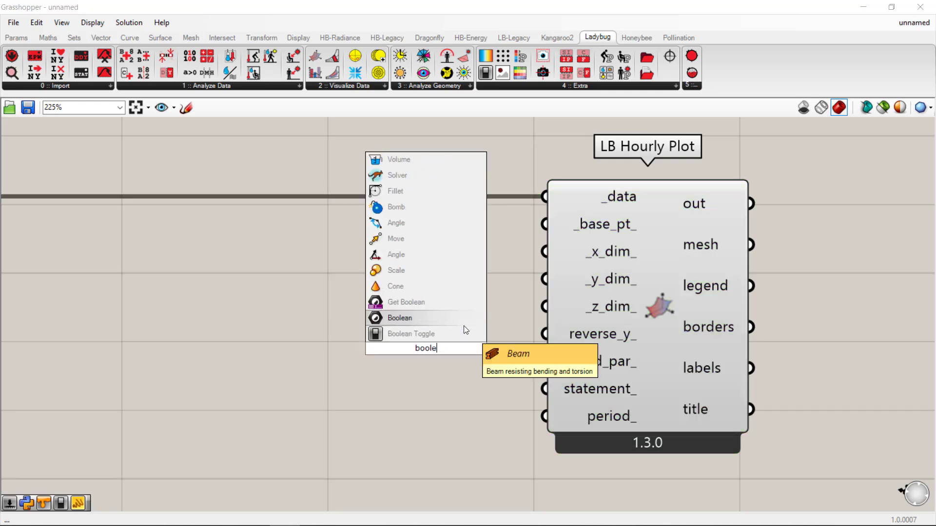
left_click(440, 325)
left_click_drag(424, 361, 350, 336)
left_click_drag(448, 328, 544, 335)
left_click_drag(374, 329, 377, 335)
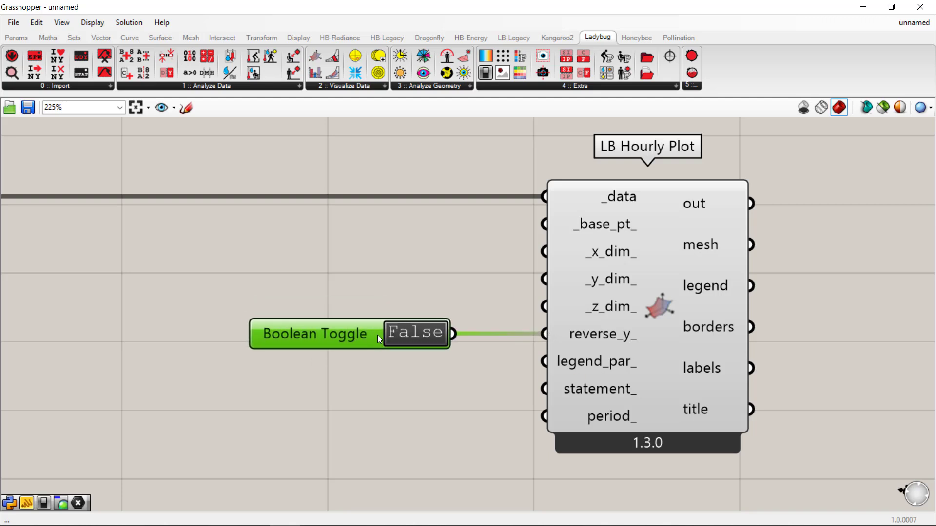
Place the Grasshopper window side by side with the Rhino chart and set the reverse_y_ Boolean Toggle to True
left_click_drag(465, 15, 934, 21)
right_click_drag(804, 237, 490, 218)
left_click(562, 319)
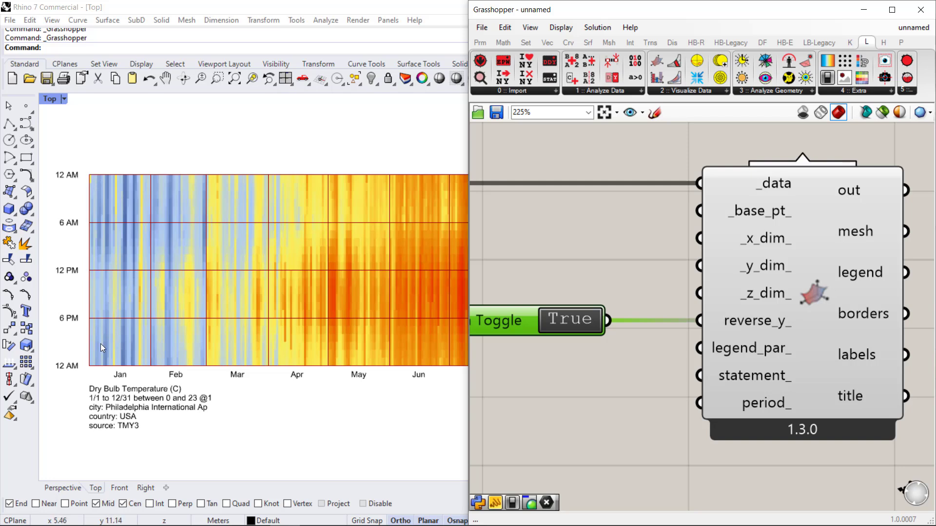
left_click(246, 106)
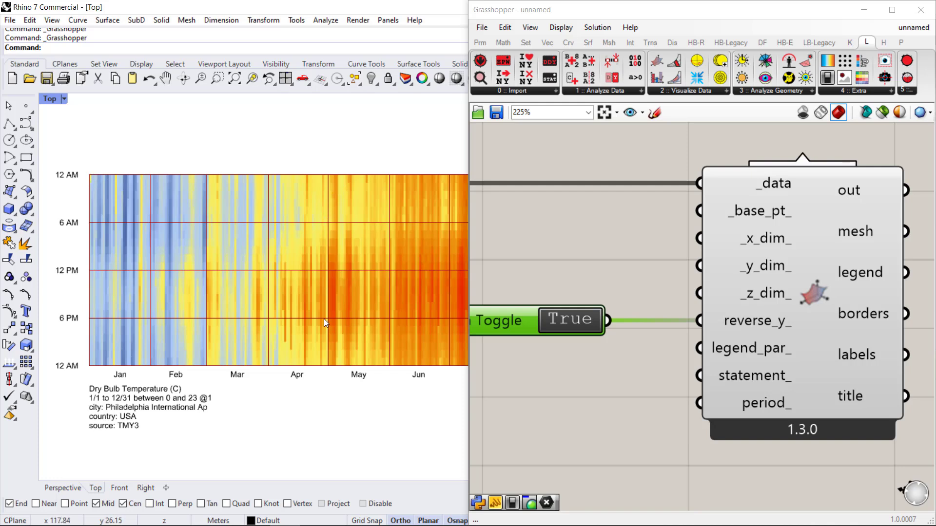
Check the borders output of LB Hourly Plot and add a Custom Preview component on the output side of the plot
right_click_drag(856, 234, 705, 240)
right_click_drag(755, 311, 677, 277)
mouse_move(676, 276)
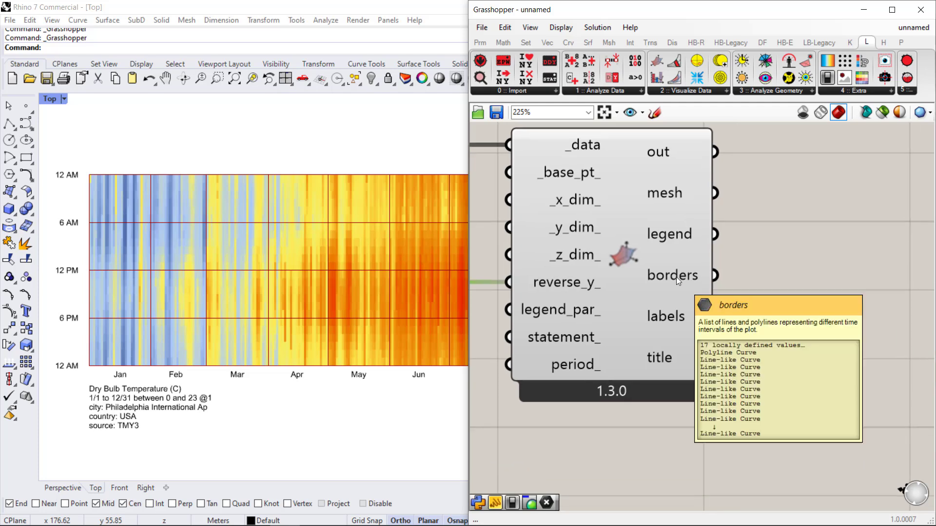
scroll(741, 283, "down", 3)
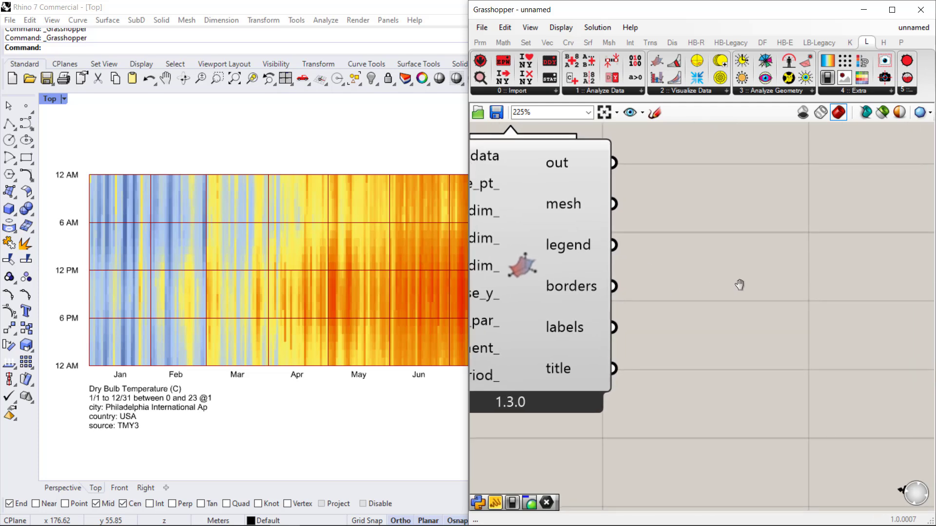
right_click_drag(747, 281, 747, 313)
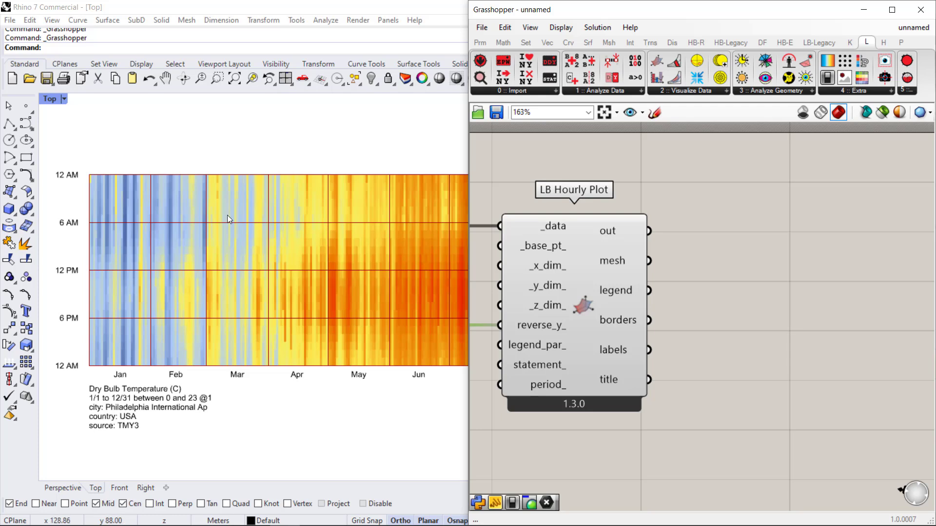
left_click(765, 312)
double_click(765, 311)
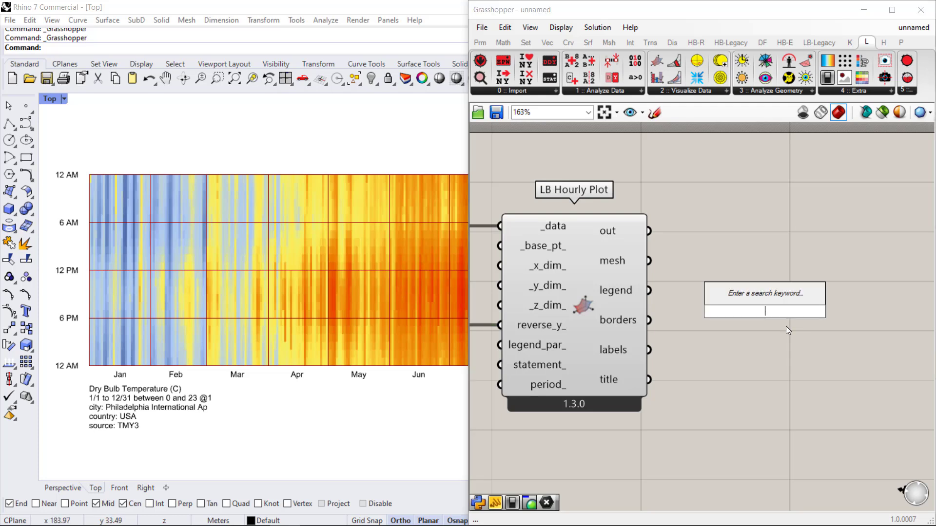
type("custom")
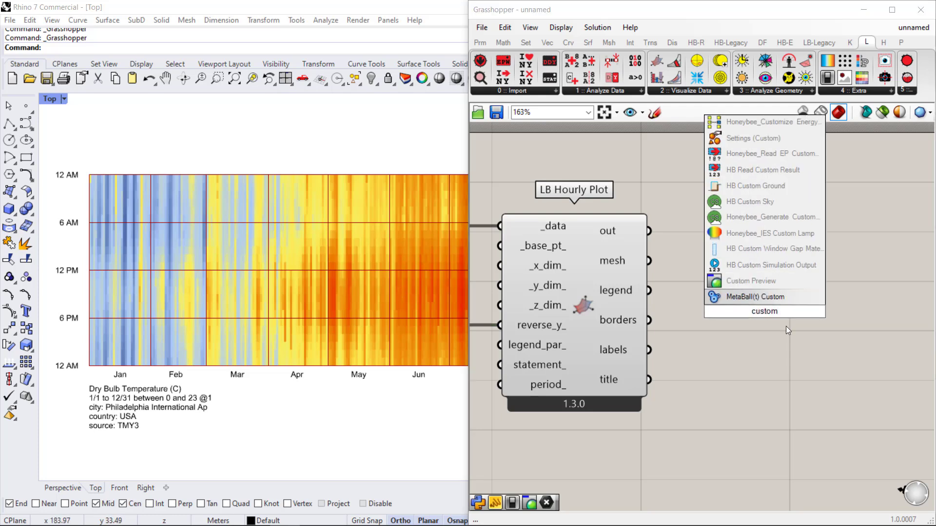
left_click(776, 282)
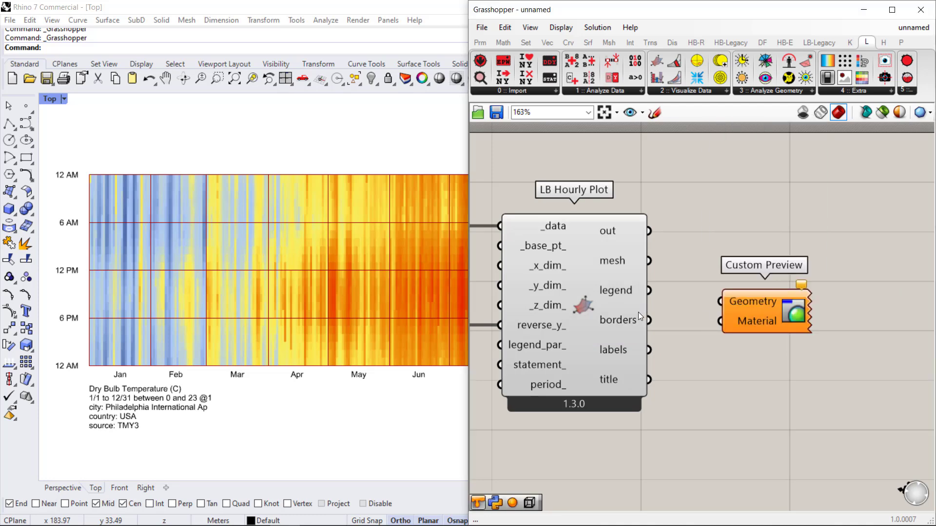
Connect the borders output to the Geometry input of Custom Preview and move Custom Preview farther away from LB Hourly Plot
left_click_drag(642, 321, 720, 301)
left_click_drag(776, 315, 874, 332)
left_click(782, 388)
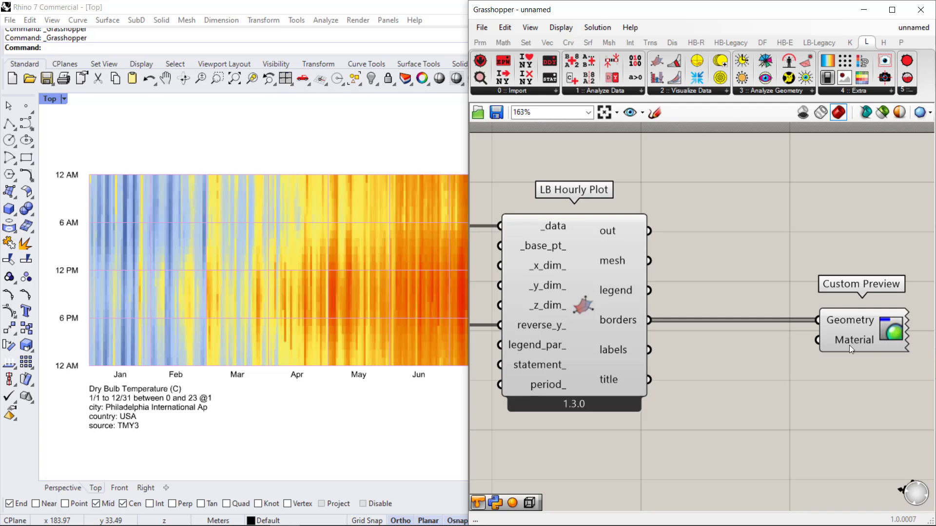
right_click_drag(852, 342, 665, 302)
left_click_drag(675, 287, 785, 285)
Add a Colour Swatch component below the borders wire and set its colour to opaque black
double_click(615, 332)
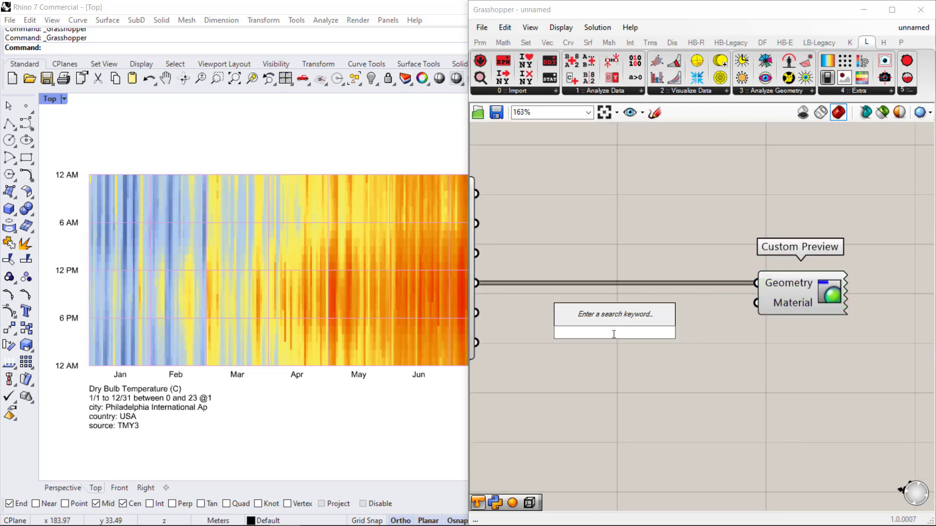
type("colour")
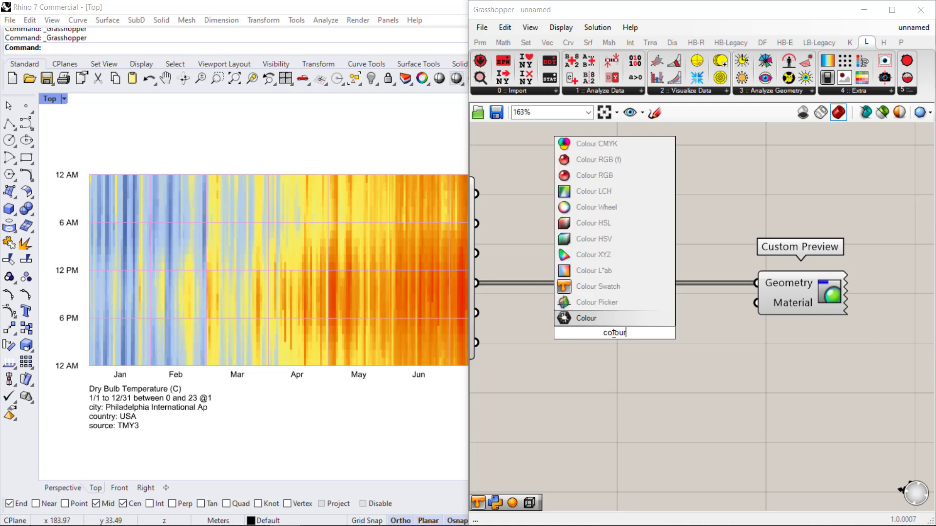
left_click(605, 287)
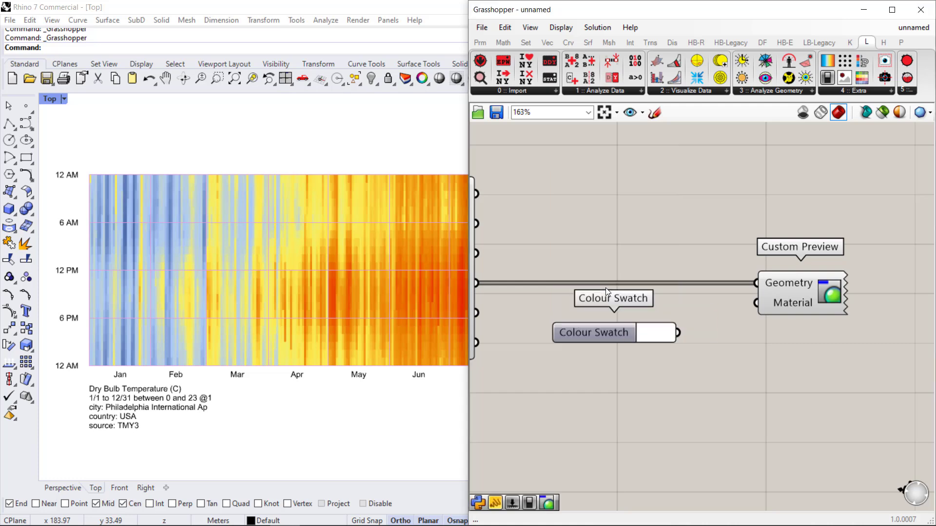
left_click(661, 337)
left_click_drag(711, 392, 794, 453)
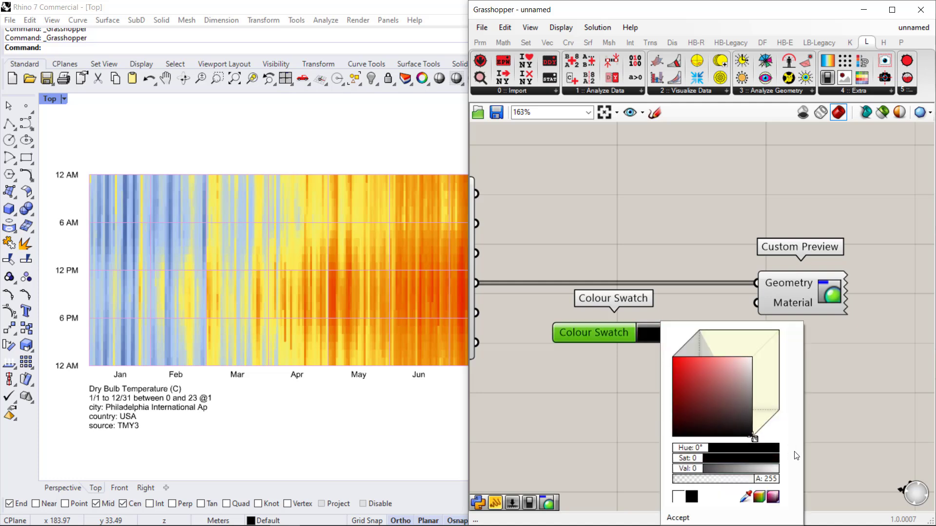
left_click(679, 518)
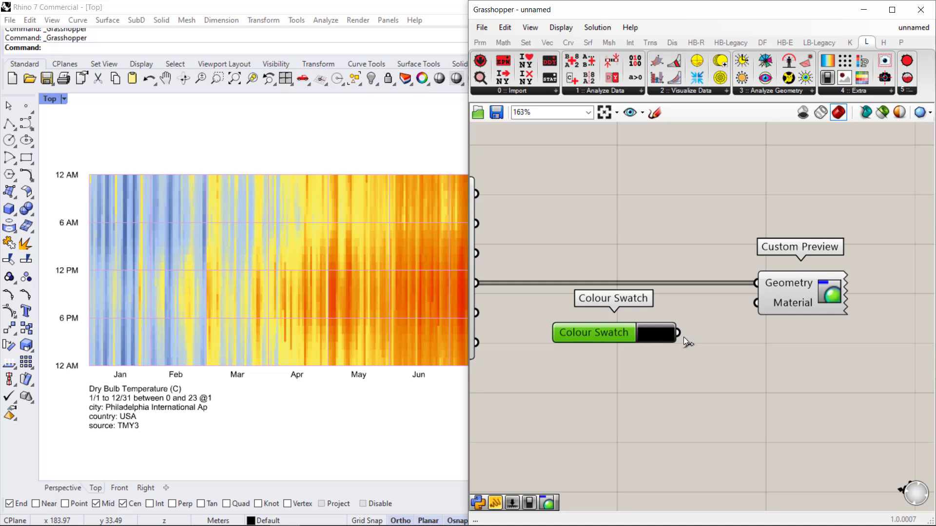
Connect the Colour Swatch to the Material input of Custom Preview and move the swatch closer to that component
left_click_drag(684, 337, 756, 303)
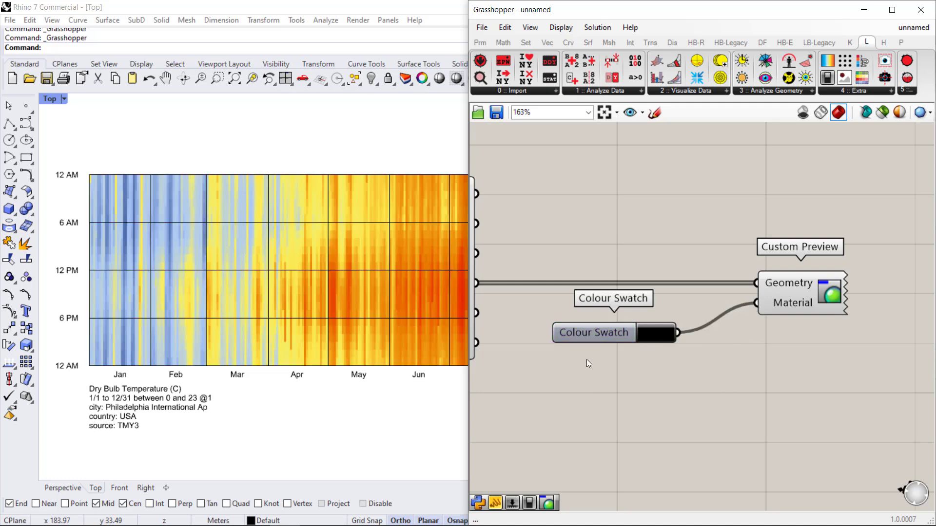
left_click_drag(598, 333, 649, 323)
left_click(639, 364)
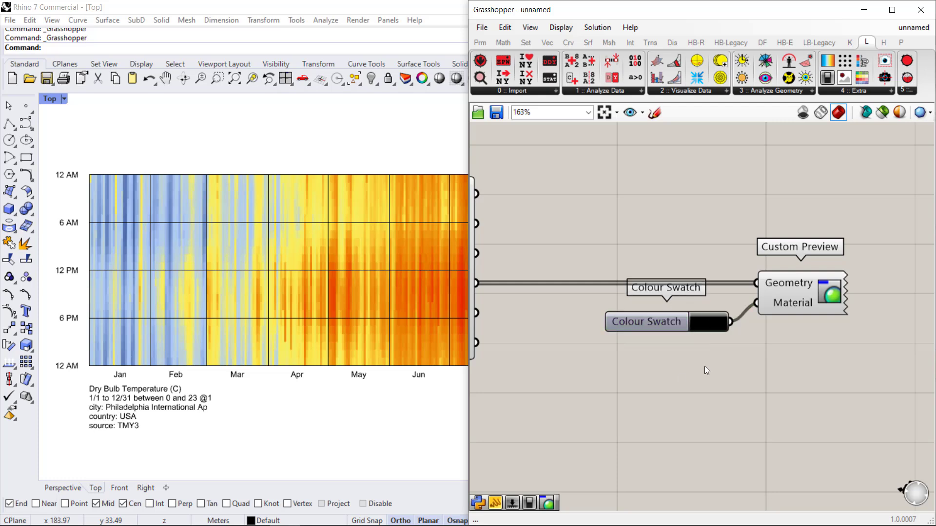
Switch to Rhino to examine the full hourly plot with its black borders and return to Grasshopper
left_click(238, 417)
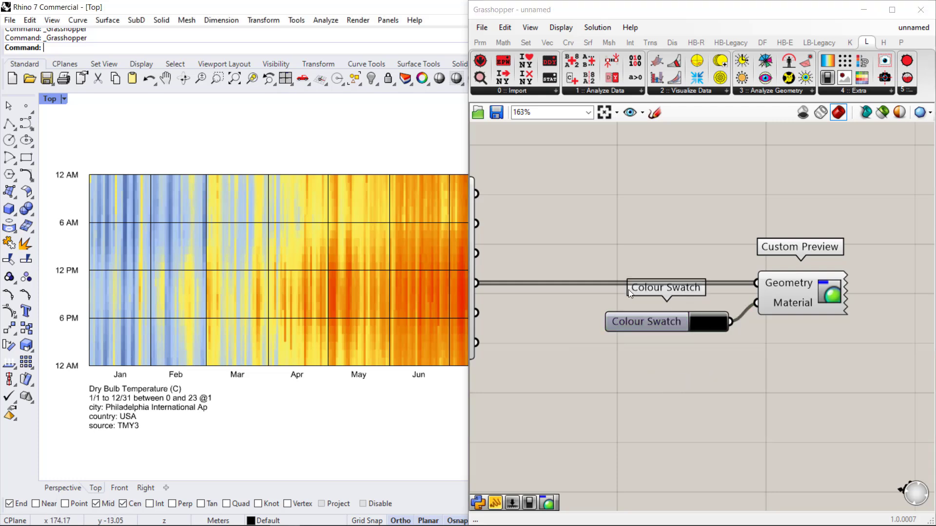
left_click(864, 14)
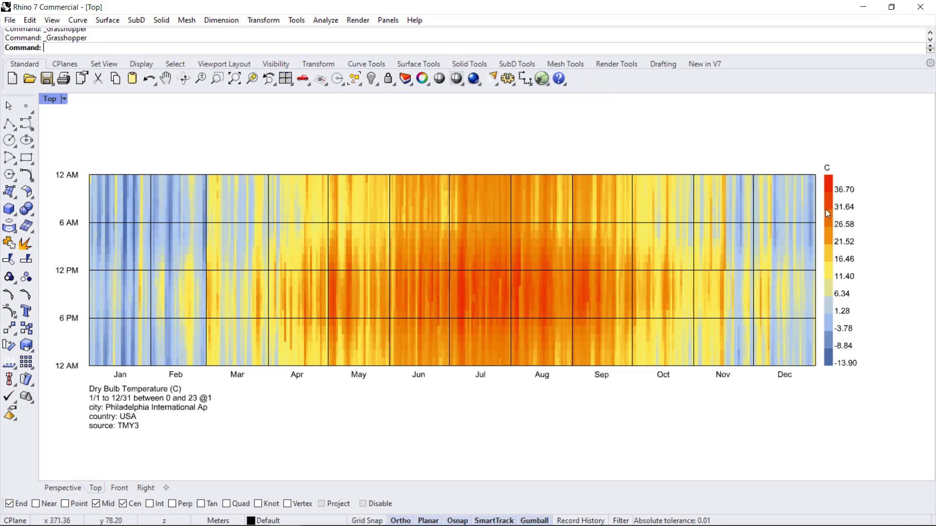
left_click(543, 80)
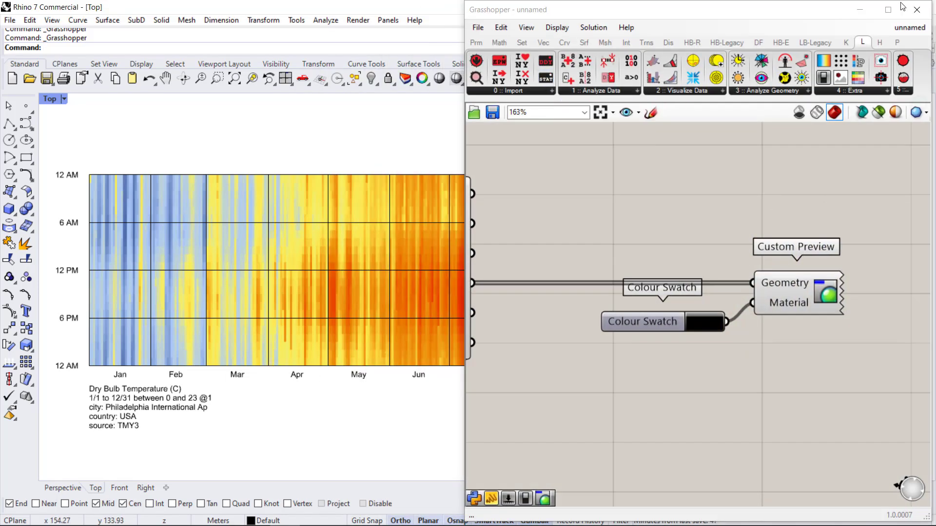
Add a Number Slider with the value 0.5 beside LB Hourly Plot and connect it to the _x_dim_ input
scroll(643, 247, "down", 2)
right_click_drag(573, 268, 757, 271)
right_click_drag(664, 297, 737, 299)
scroll(662, 273, "up", 2)
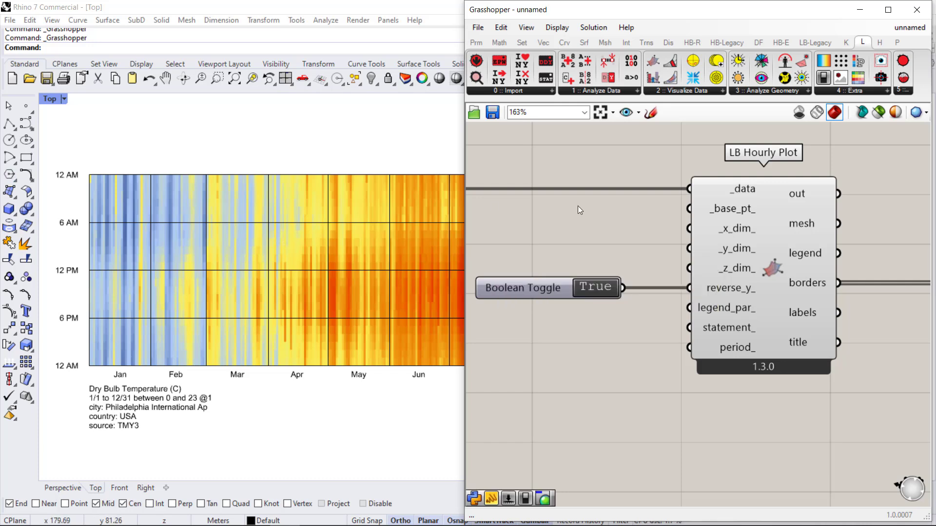
double_click(569, 225)
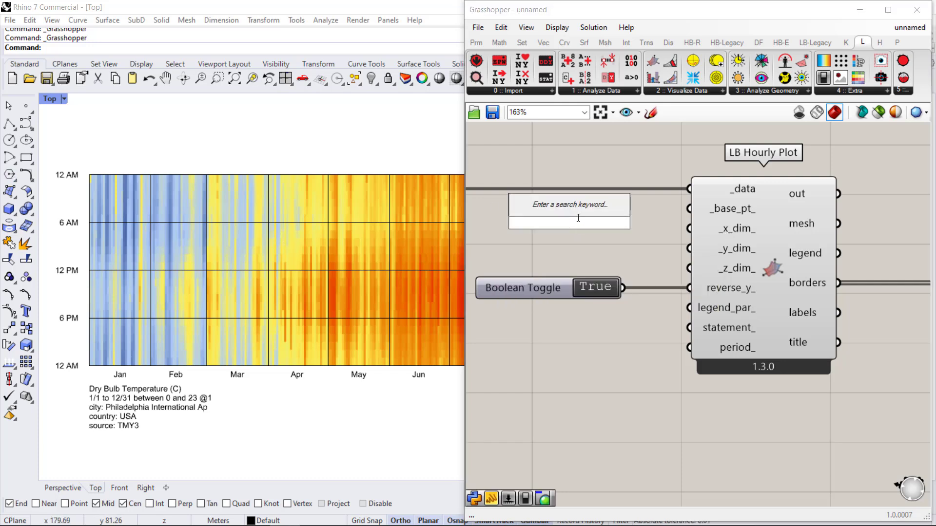
type("0")
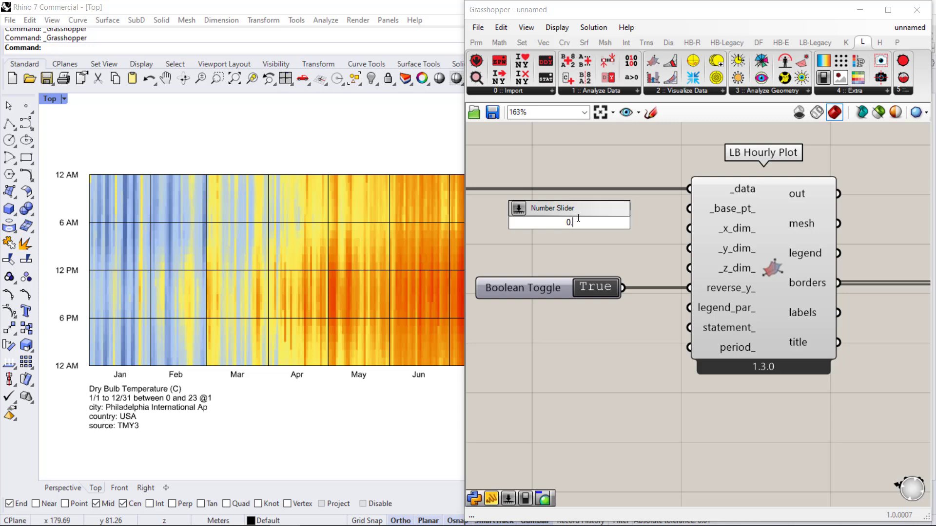
type(".5")
key("Return")
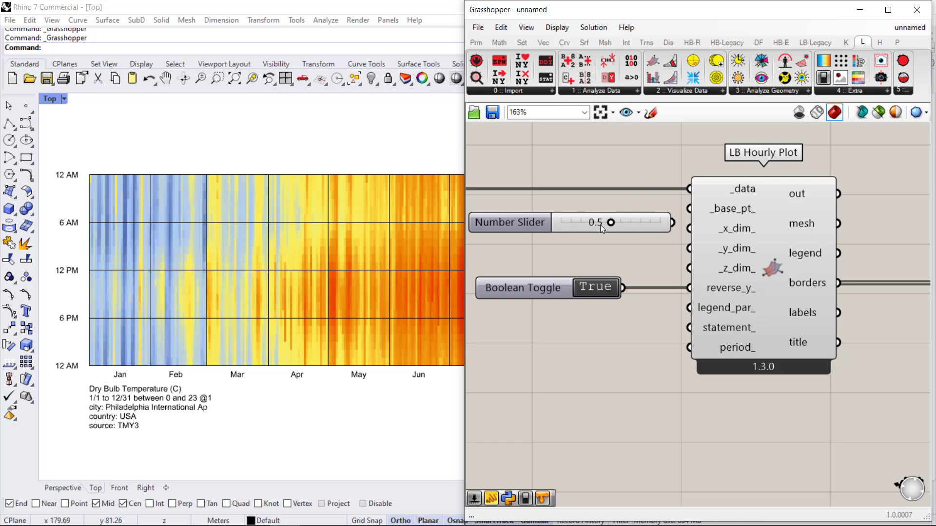
mouse_move(574, 224)
left_mouse_down()
mouse_move(533, 230)
mouse_move(566, 225)
left_mouse_up()
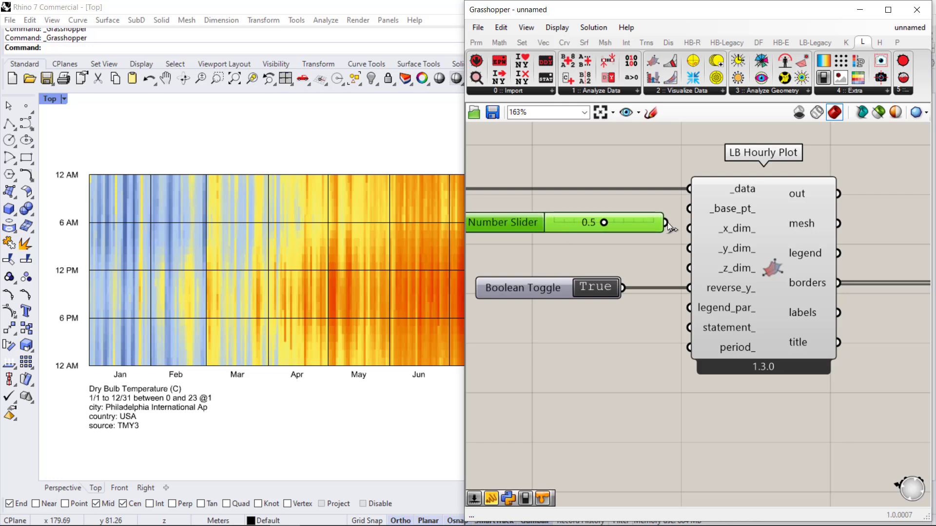
left_click_drag(665, 223, 683, 231)
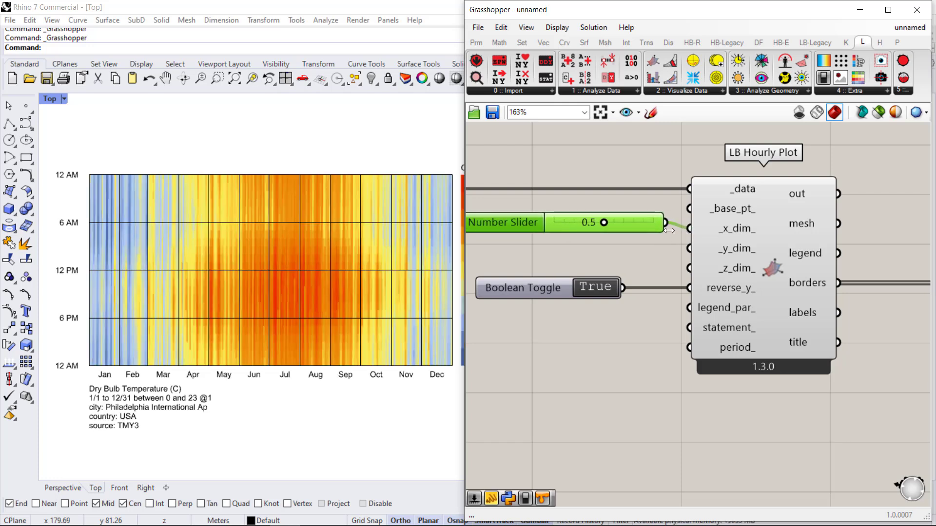
Try wider cells by raising the _x_dim_ slider to 0.7 and on to 1.0
mouse_move(727, 230)
mouse_move(604, 226)
left_mouse_down()
mouse_move(575, 227)
mouse_move(620, 224)
left_mouse_up()
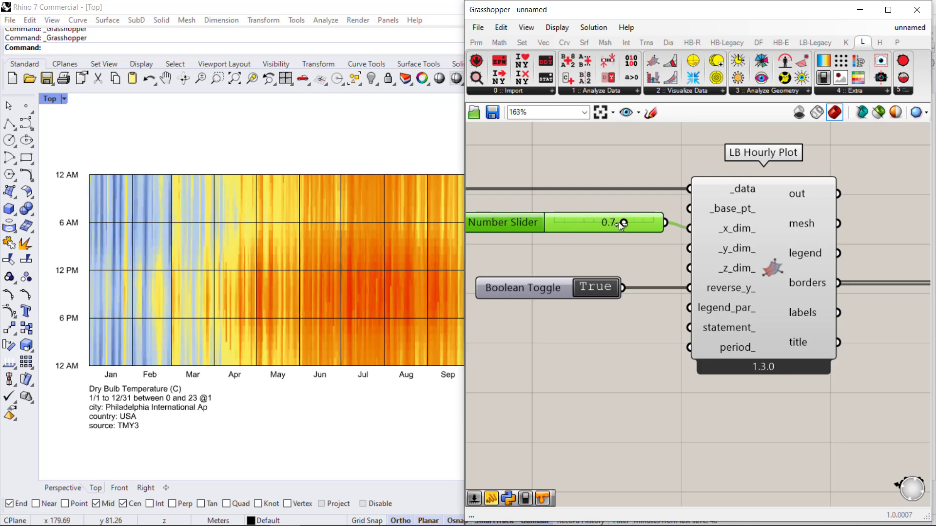
left_click_drag(619, 223, 653, 223)
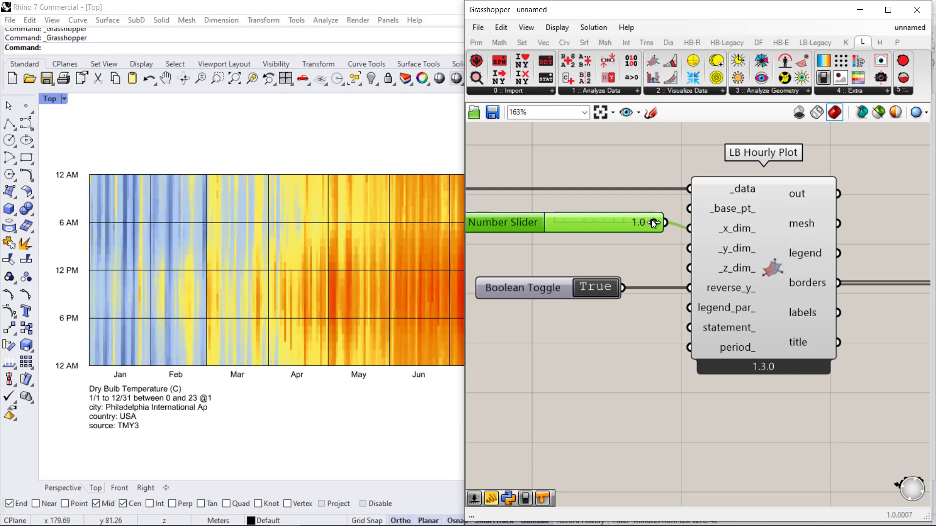
Try a copy of the Number Slider for the _y_dim_ input and delete both sliders
key("ctrl+c")
key("ctrl+v")
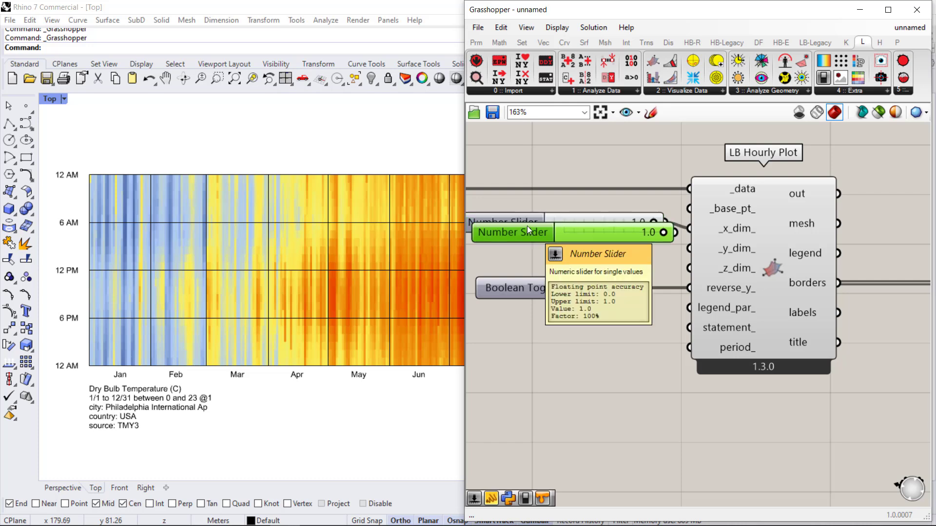
left_click_drag(519, 238, 509, 256)
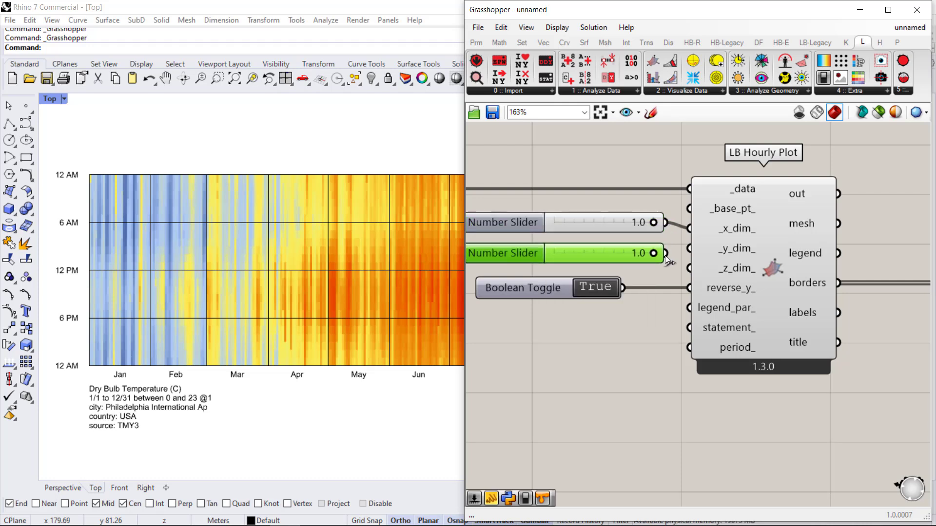
left_click_drag(701, 246, 702, 248)
left_click_drag(653, 253, 680, 259)
left_click_drag(616, 207, 596, 267)
key("Delete")
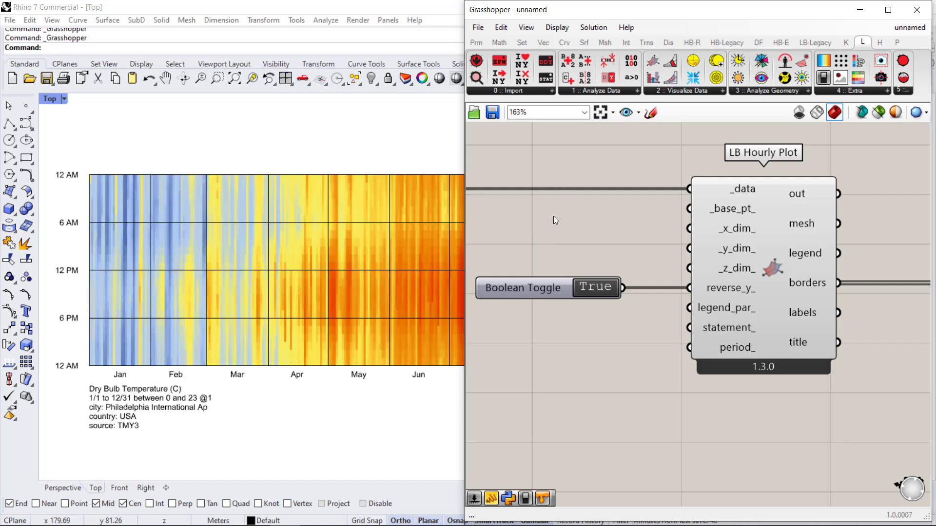
Add a Number Slider ranging from 0 to 100 and place it above the Boolean Toggle
double_click(553, 216)
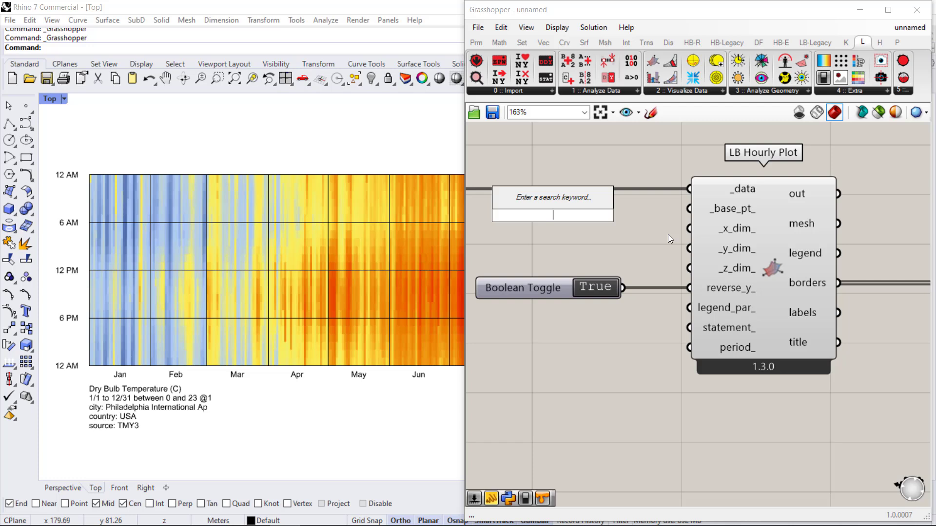
type("0")
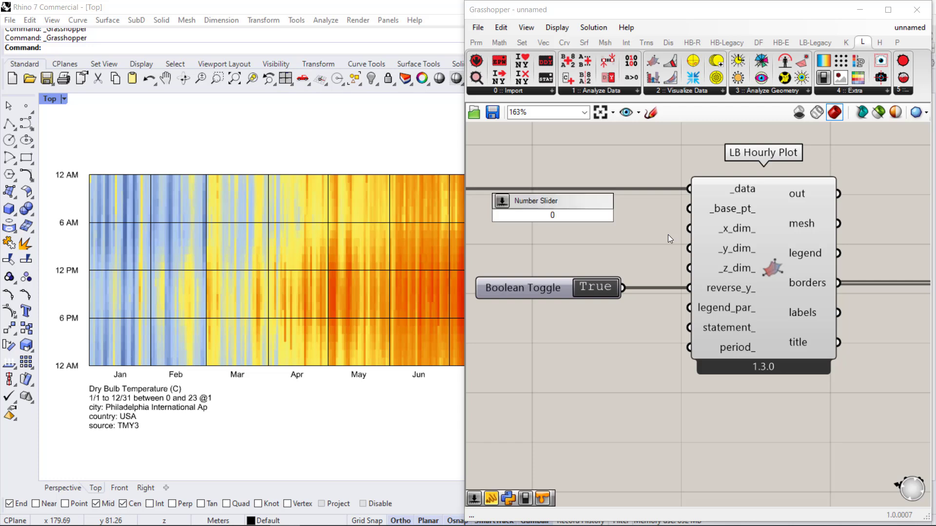
type("..100")
key("Return")
left_click_drag(513, 215, 516, 232)
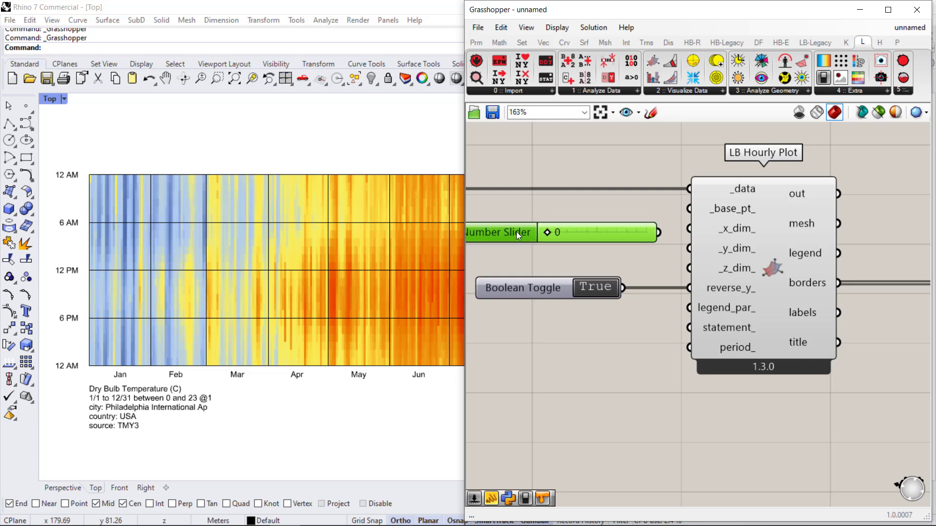
Connect the slider to _x_dim_ with the value 26 and examine the stretched plot along its length in Rhino
left_click_drag(688, 234, 689, 229)
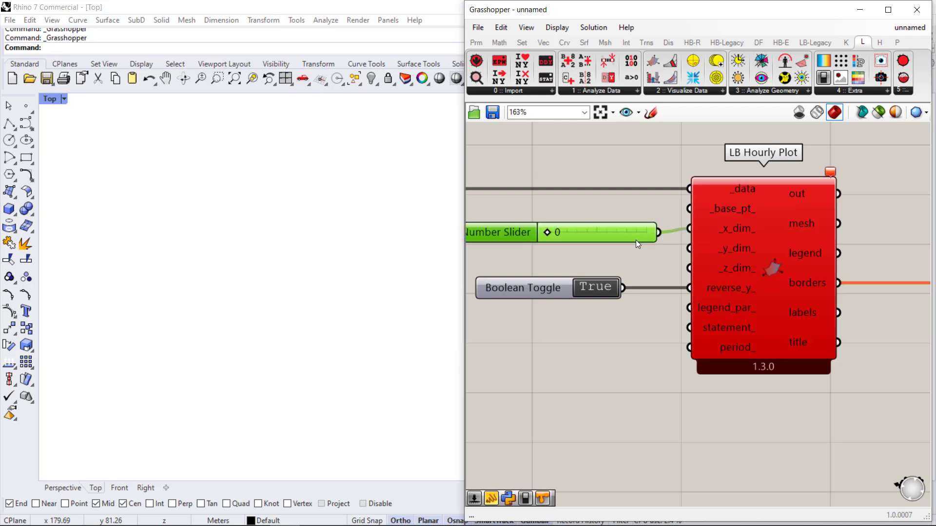
left_click_drag(563, 233, 575, 233)
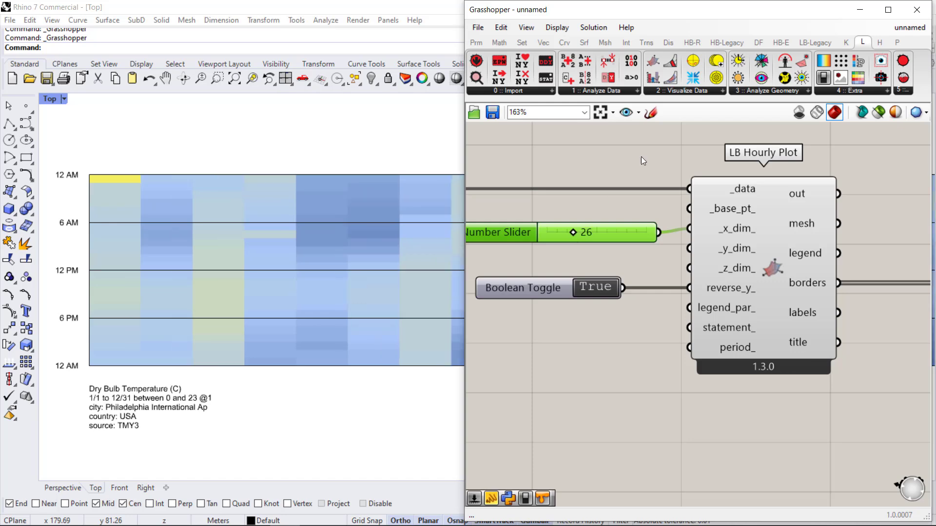
left_click_drag(818, 29, 818, 292)
scroll(443, 171, "down", 4)
scroll(442, 172, "down", 8)
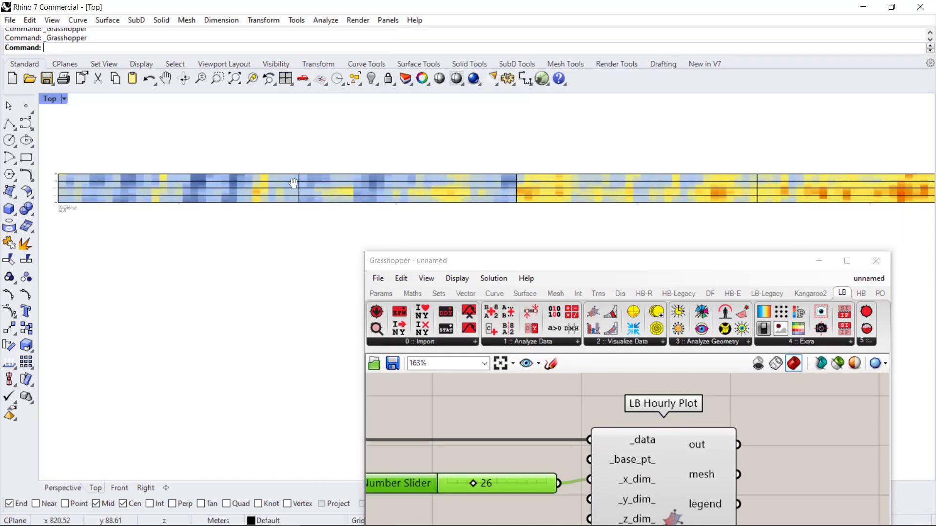
scroll(412, 184, "up", 6)
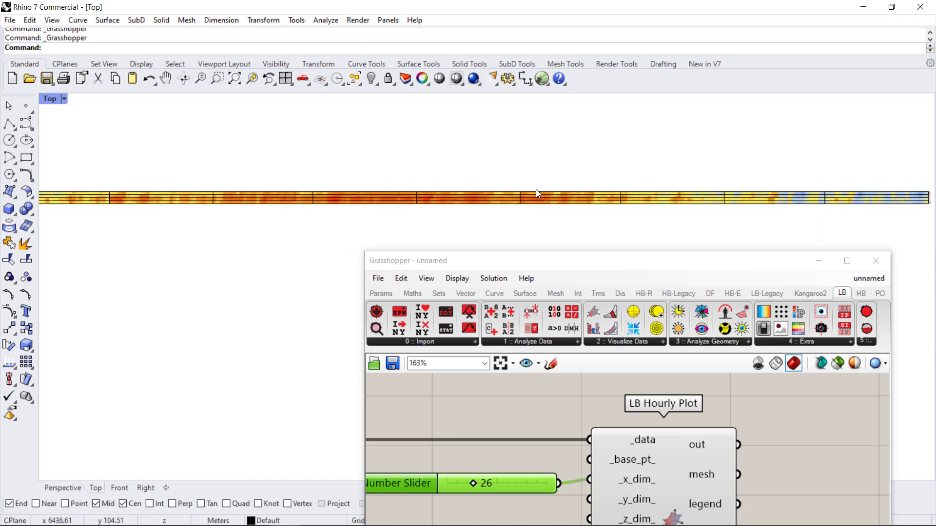
Connect the same slider to the _y_dim_ input as well and examine the resized plot in Rhino
left_click(845, 261)
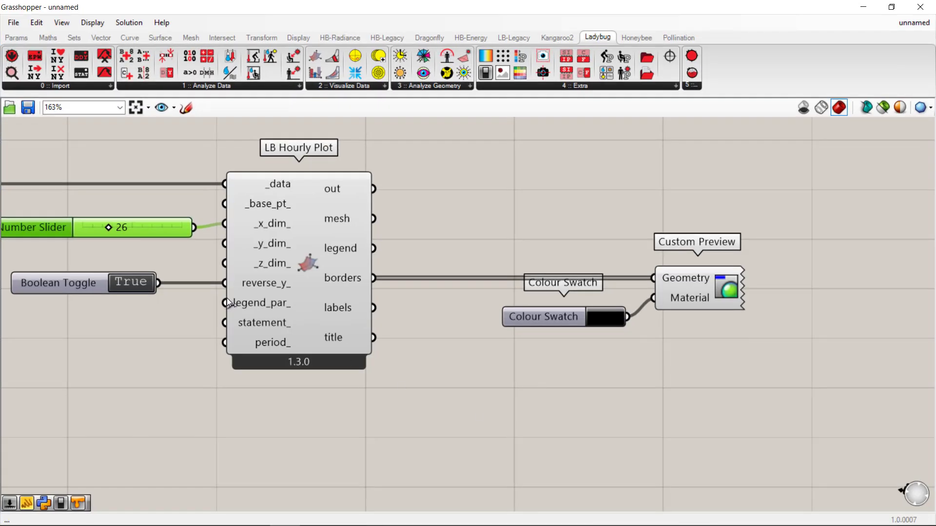
right_click_drag(228, 299, 495, 312)
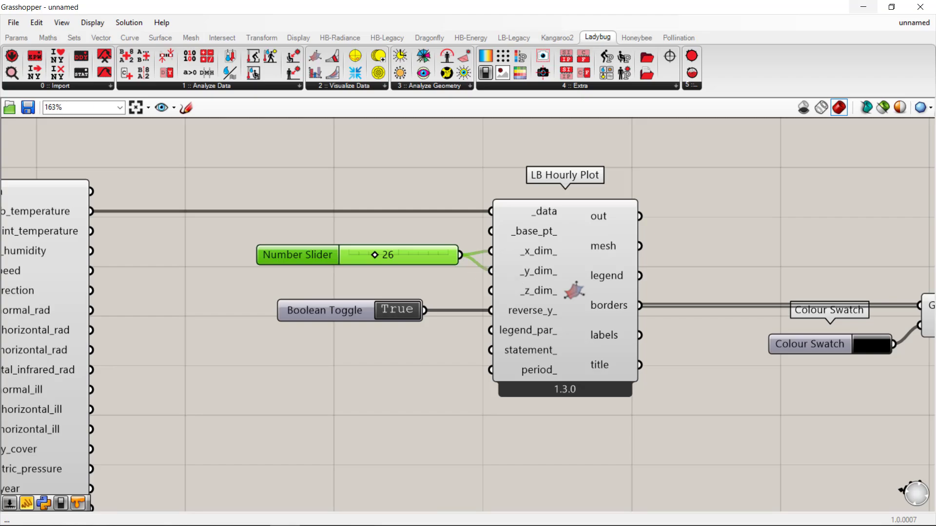
left_click(864, 7)
scroll(418, 267, "up", 4)
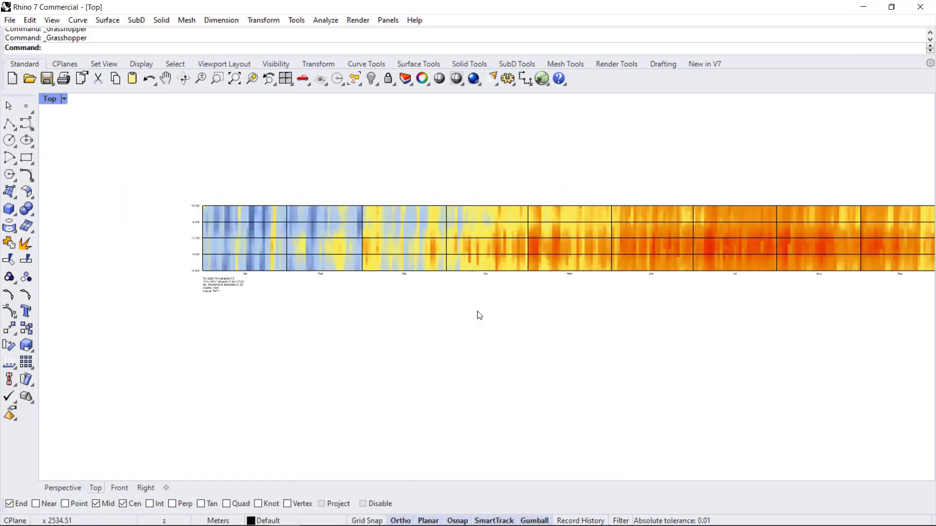
Return to Grasshopper and disconnect the Number Slider from the _x_dim_ and _y_dim_ inputs
left_click(543, 79)
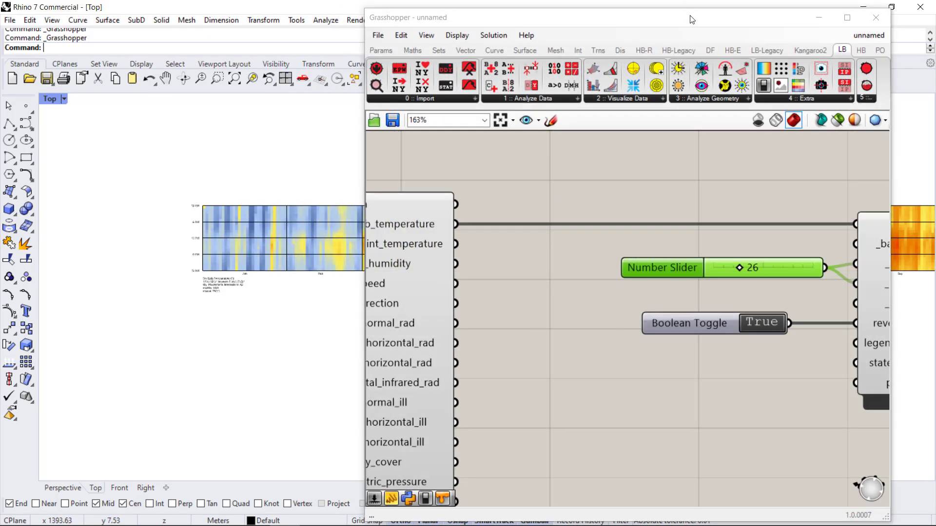
left_click_drag(693, 23, 729, 13)
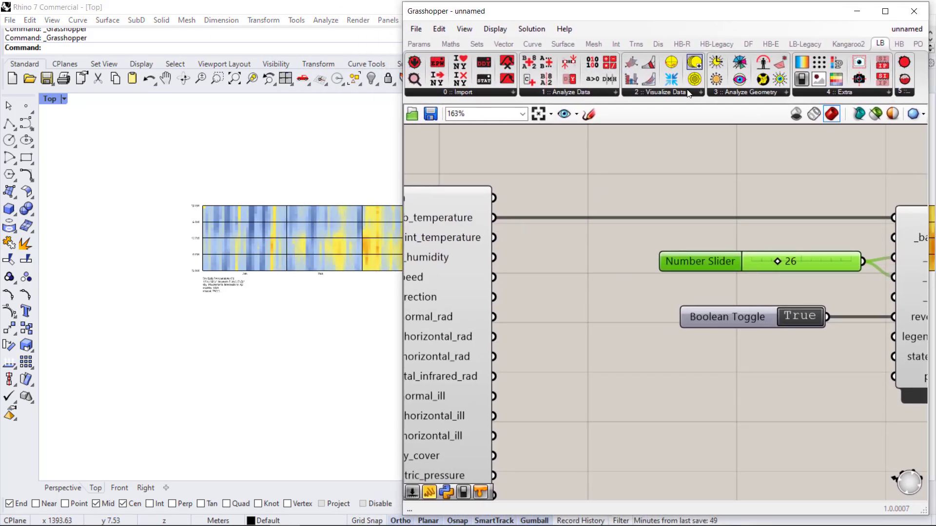
right_click_drag(789, 287, 671, 274)
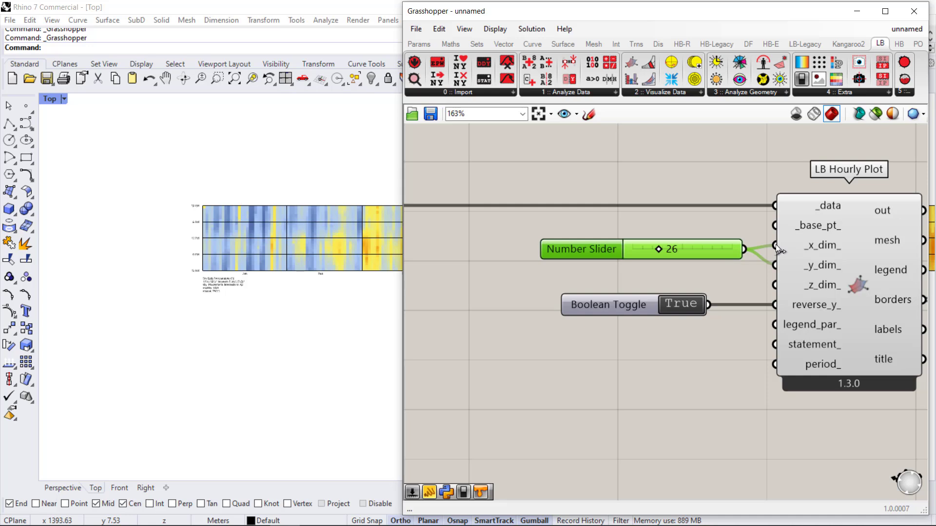
mouse_move(745, 250)
left_mouse_down()
mouse_move(777, 264)
mouse_move(744, 251)
left_mouse_up()
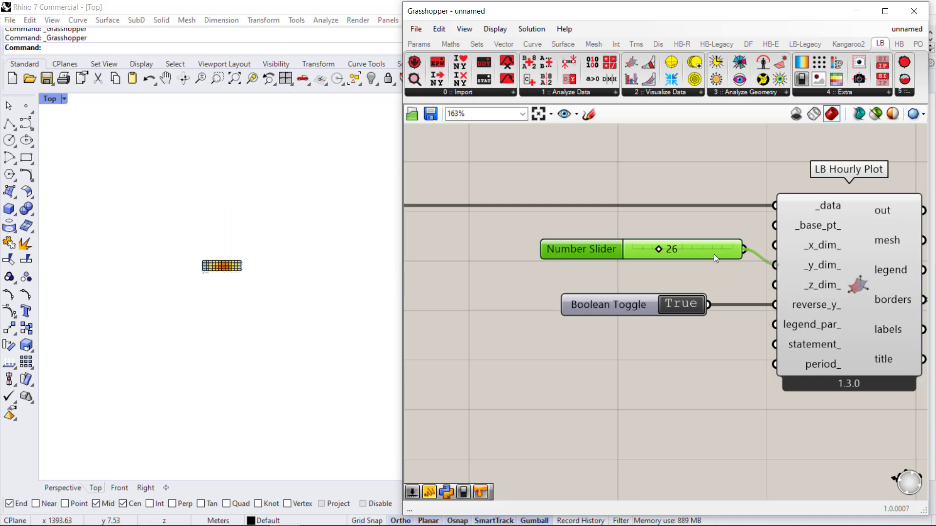
Switch the Rhino viewport to the Perspective view and frame the hourly plot closely
left_click(60, 489)
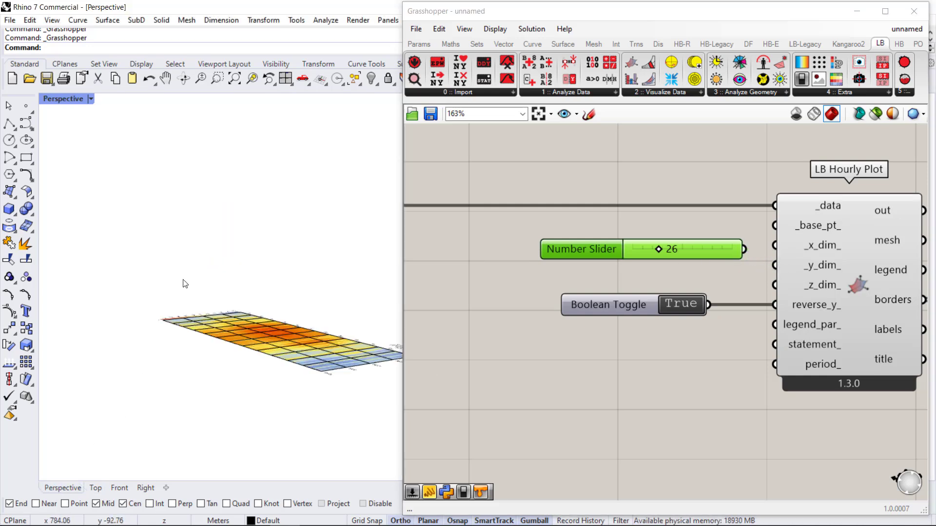
scroll(184, 284, "down", 4)
right_click_drag(259, 287, 230, 247, "shift")
scroll(150, 319, "up", 8)
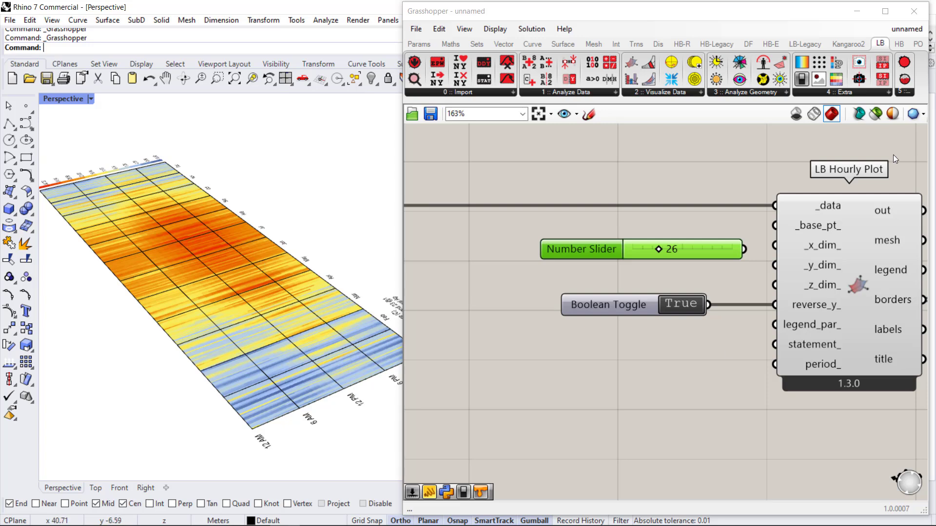
Connect the Number Slider to the _z_dim_ input and set it to 100, trying 69 for comparison
left_click_drag(565, 248, 529, 279)
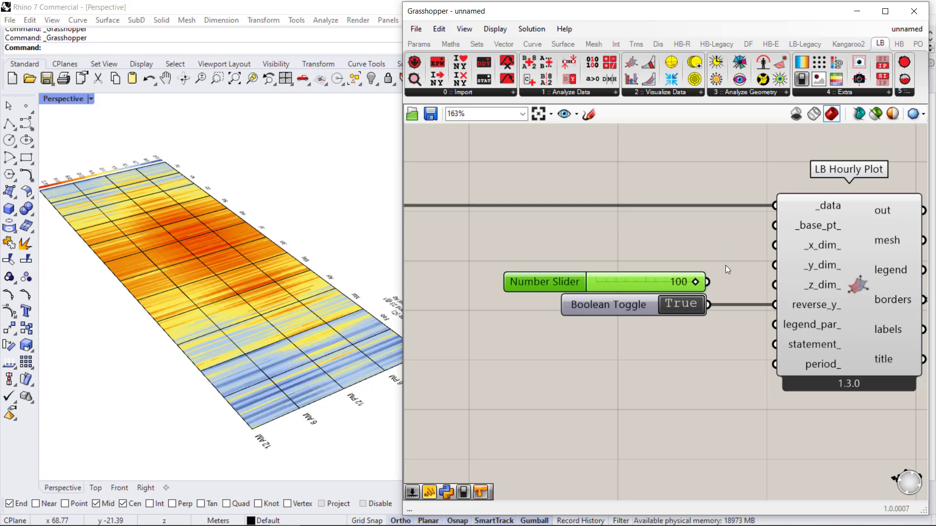
left_click_drag(709, 279, 762, 285)
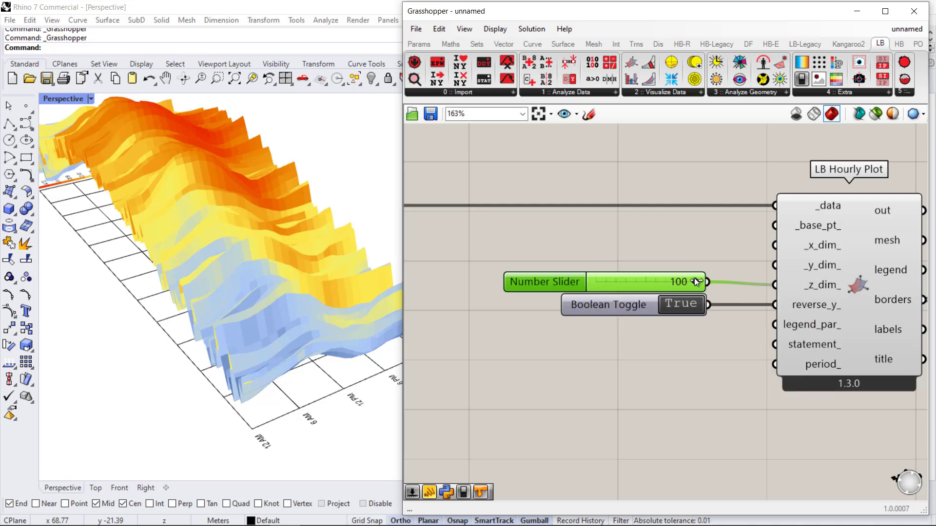
left_click_drag(675, 285, 170, 368)
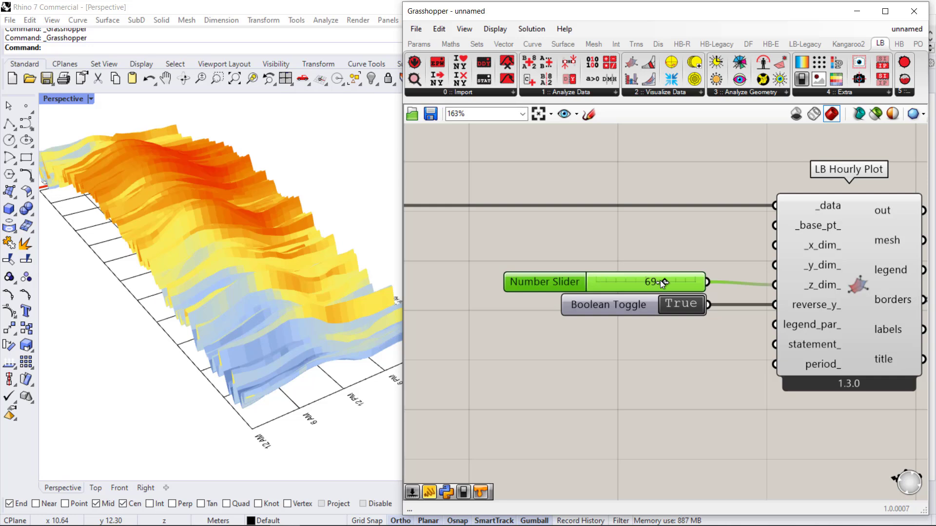
left_click_drag(663, 281, 805, 276)
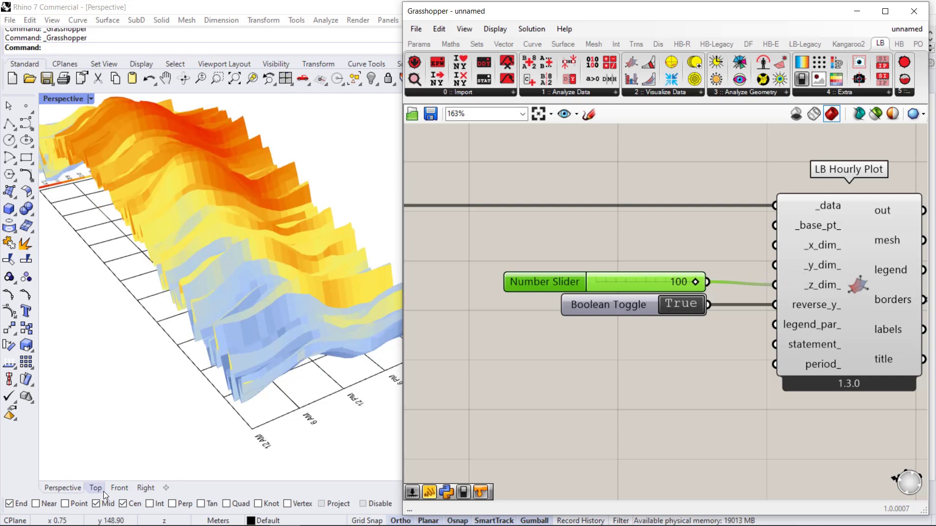
Examine the height profile of the hourly plot in Rhino's Right and Front views
left_click(140, 492)
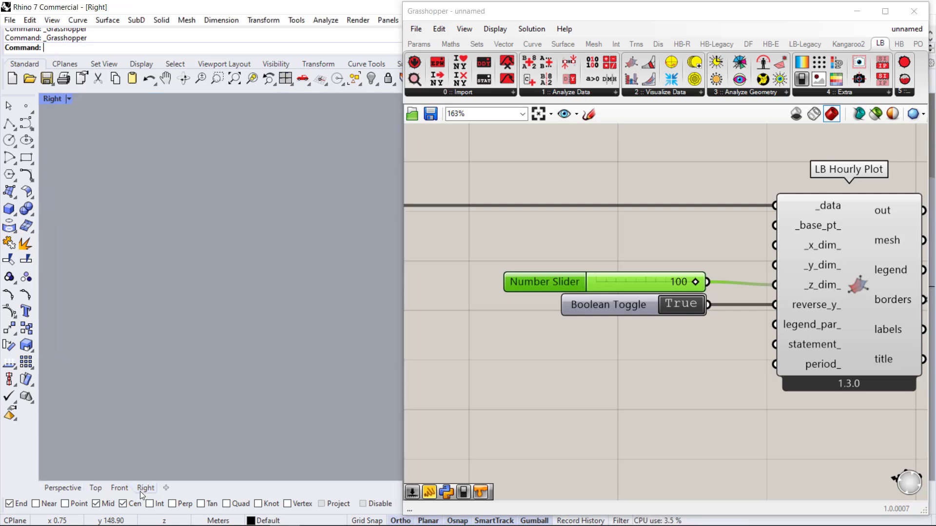
left_click(121, 488)
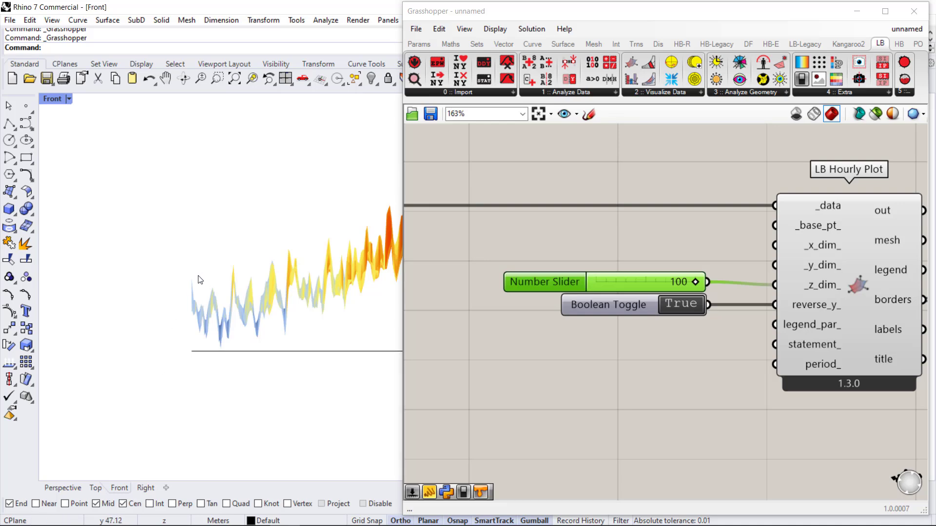
left_click(853, 15)
scroll(512, 278, "up", 4)
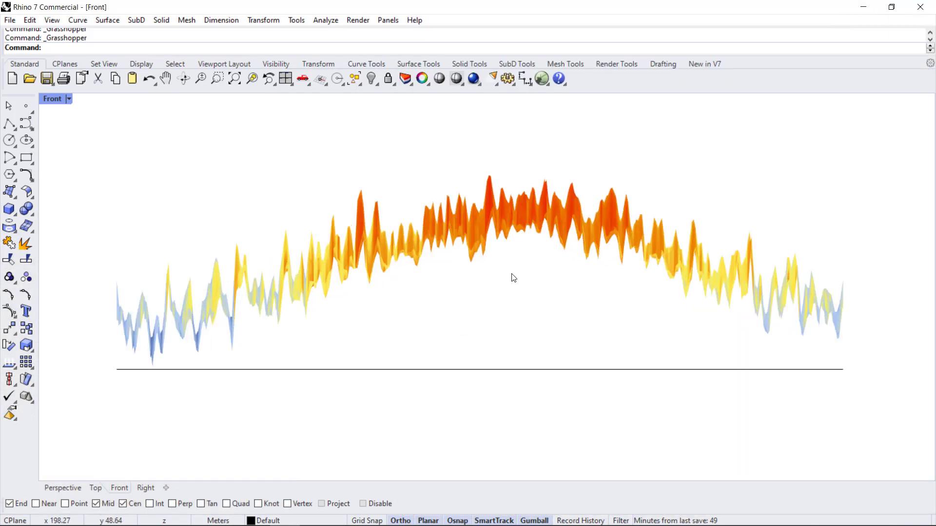
scroll(535, 269, "down", 1)
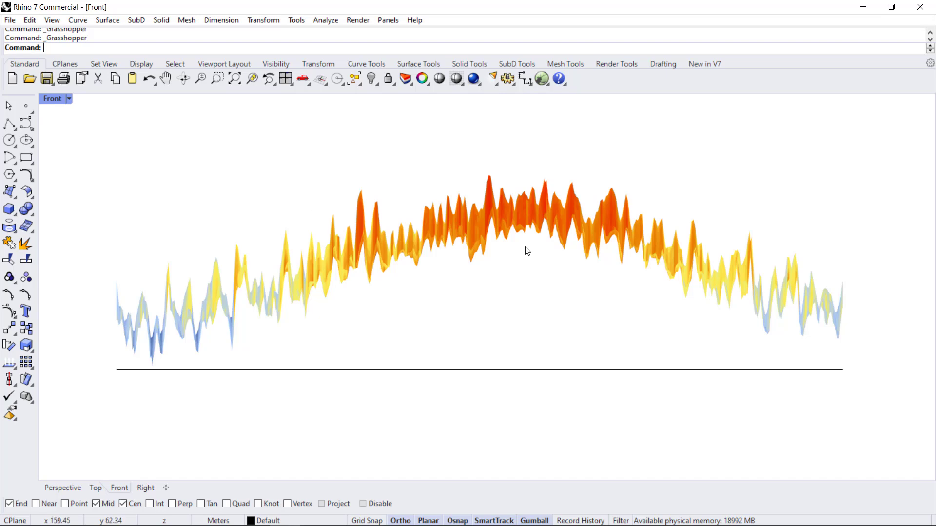
Return to Grasshopper at full-screen size and review the LB Hourly Plot component's inputs
left_click(540, 80)
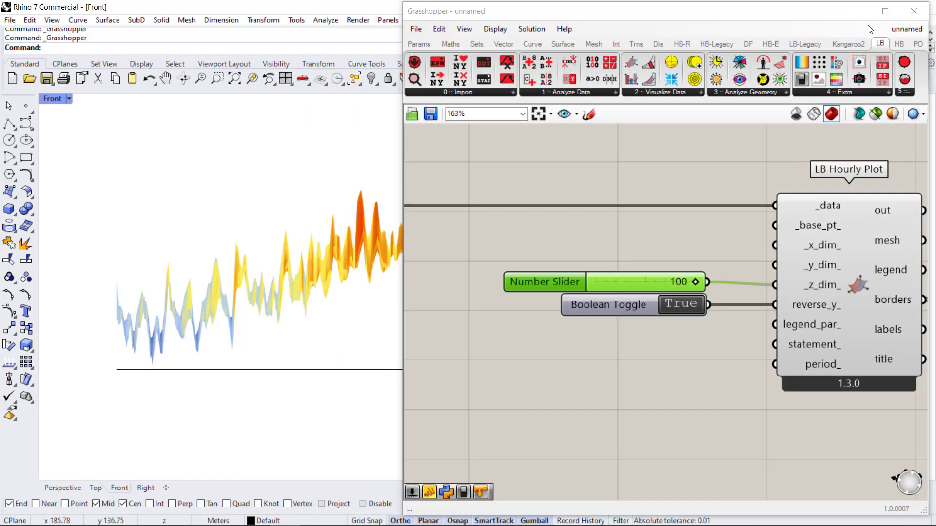
left_click(888, 10)
scroll(368, 338, "down", 3)
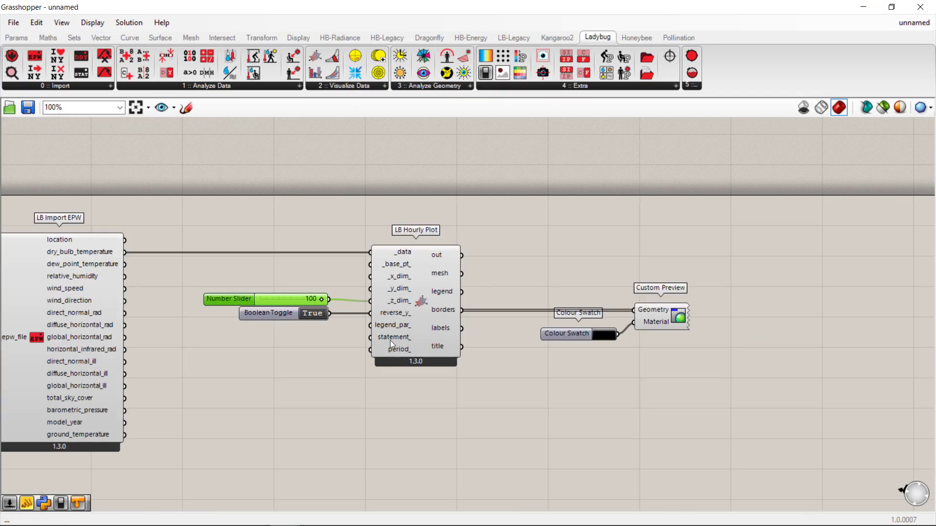
scroll(355, 346, "up", 3)
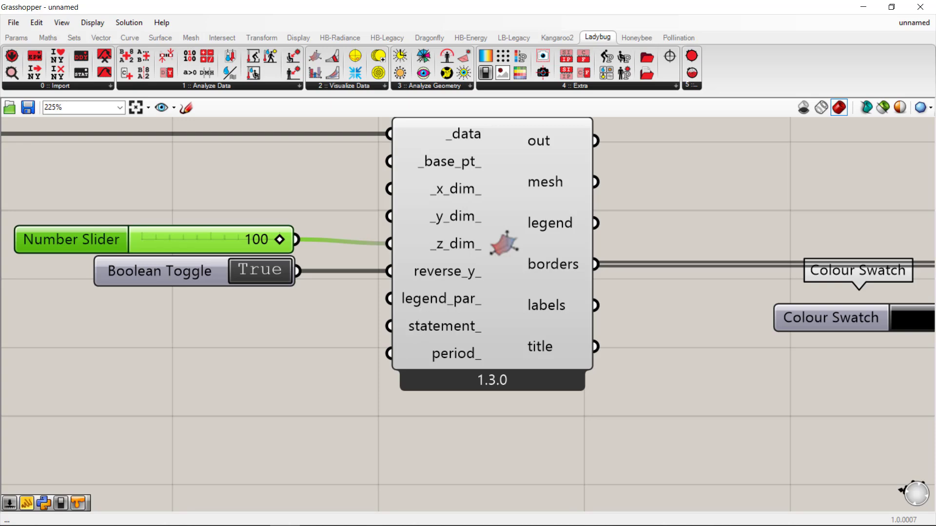
scroll(577, 246, "down", 3)
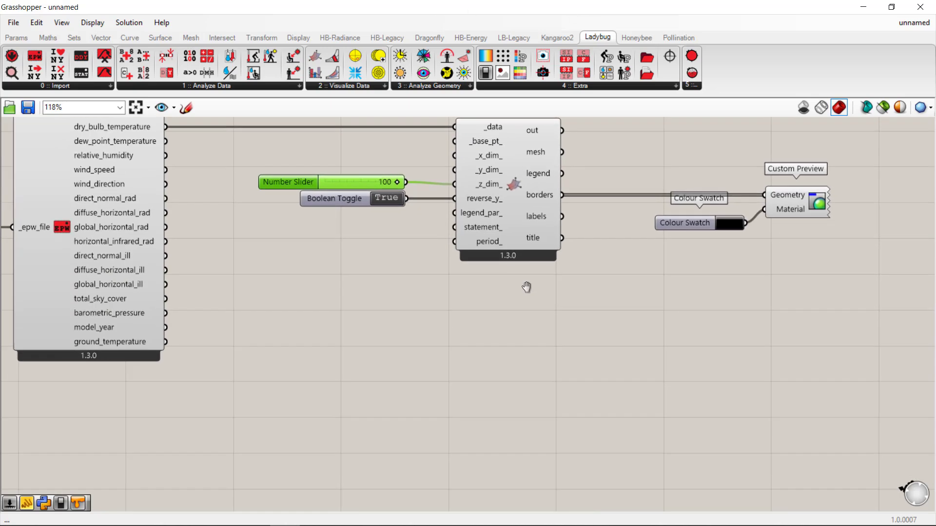
Place Grasshopper beside the Rhino viewport and compare the plot in the Top and Perspective views, finishing in Top
left_click_drag(287, 4, 934, 29)
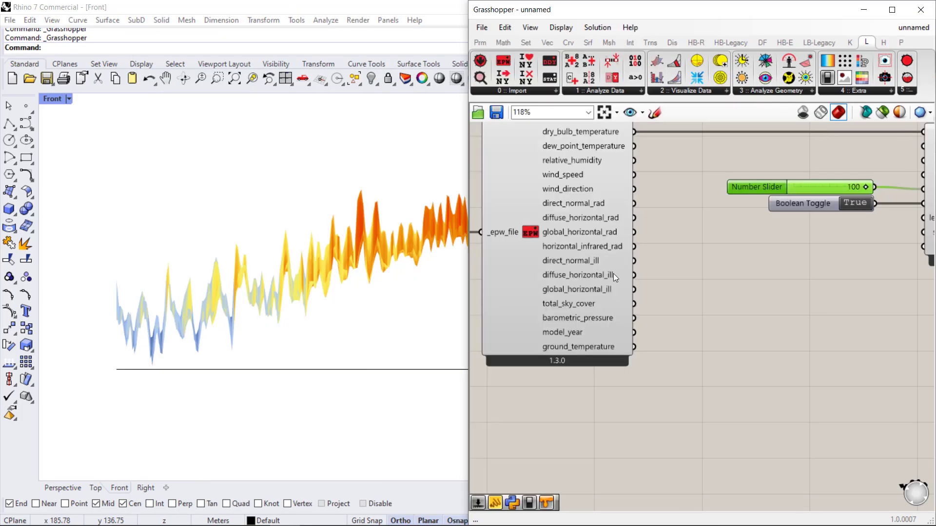
left_click(96, 488)
scroll(261, 301, "up", 10)
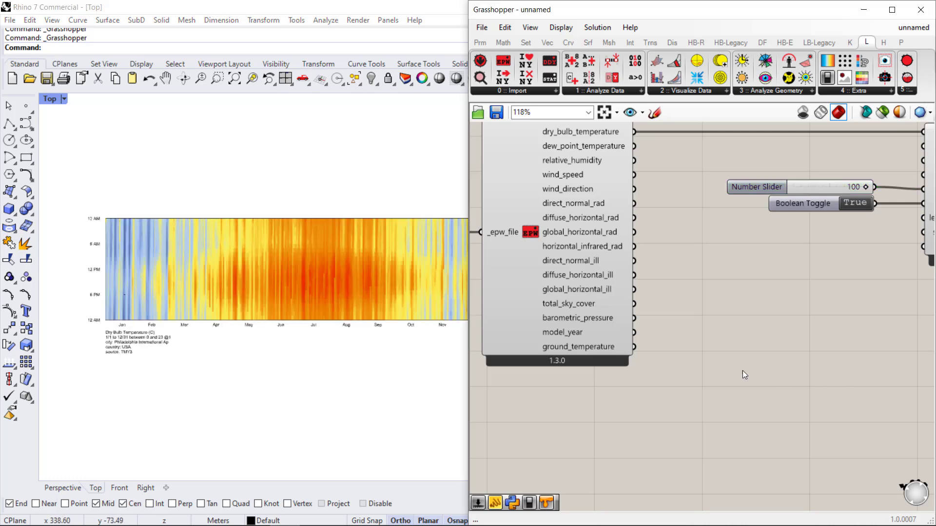
scroll(742, 372, "down", 3)
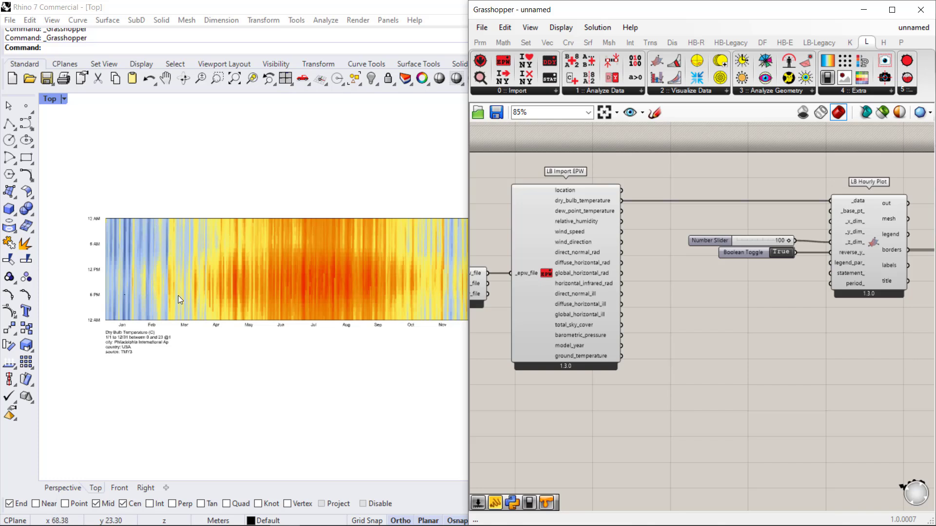
left_click(57, 488)
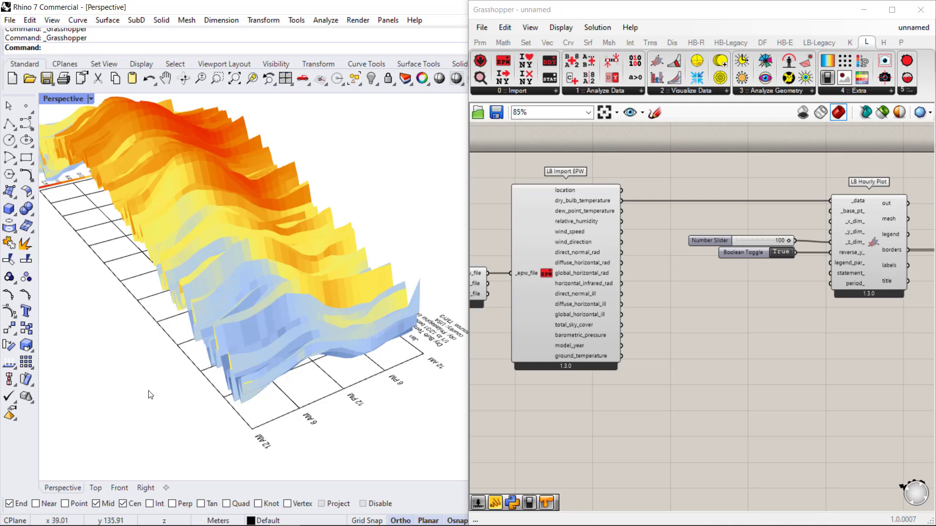
left_click(95, 488)
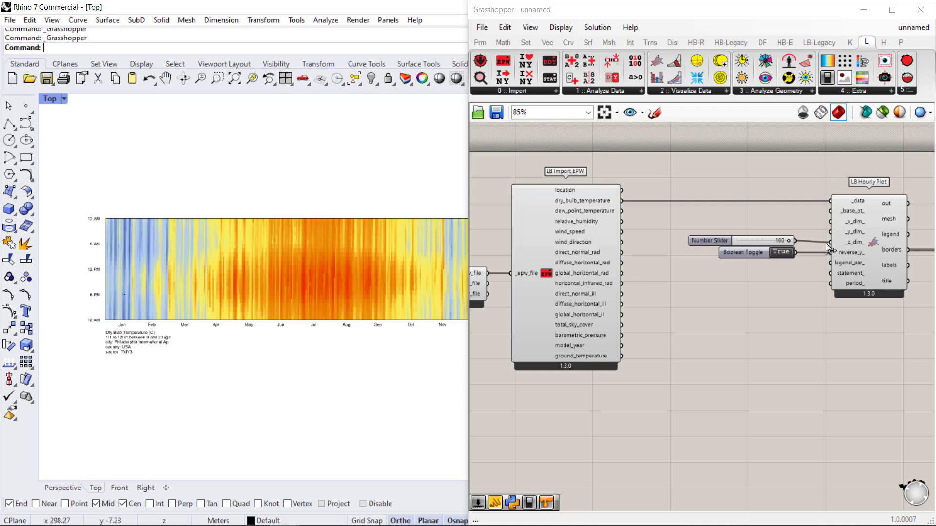
Disconnect the Number Slider from _z_dim_ and delete both the slider and the Boolean Toggle
left_click_drag(829, 243, 750, 243)
left_click(695, 242)
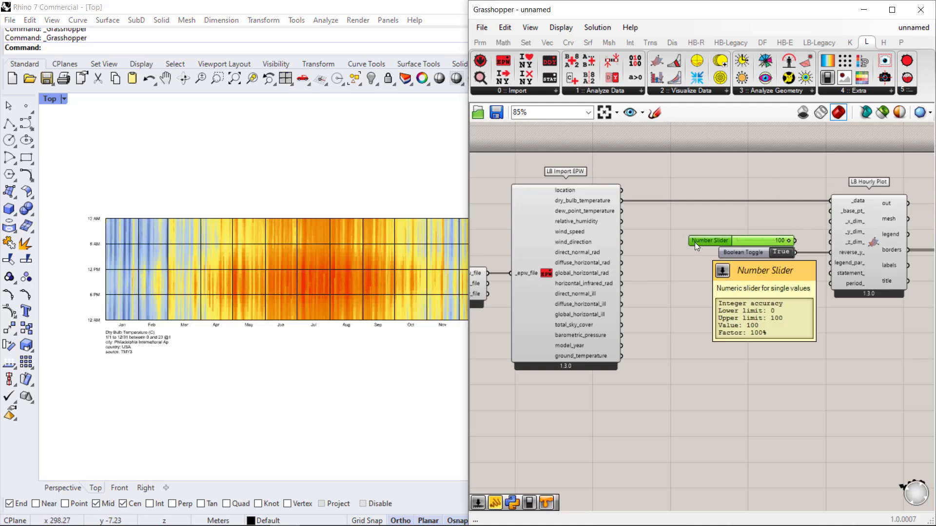
key("Delete")
left_click(744, 251)
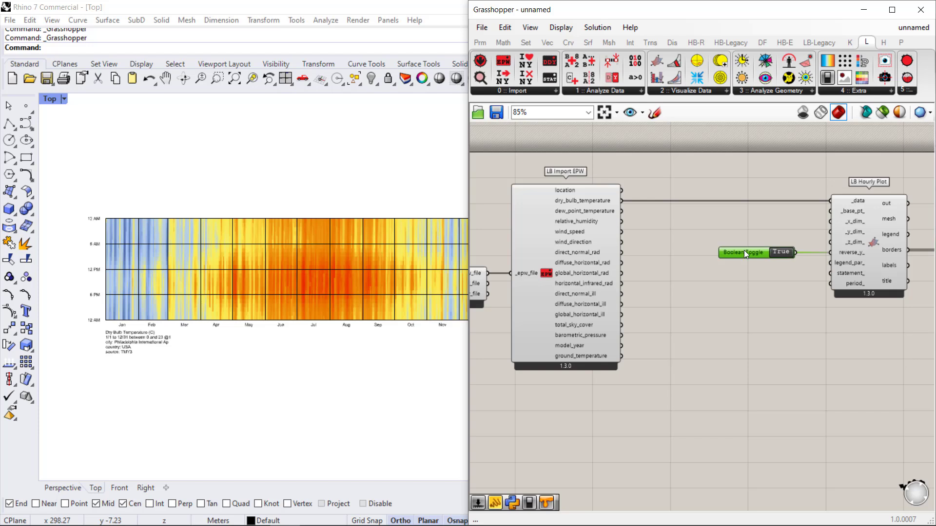
key("Delete")
right_click_drag(789, 312, 647, 297)
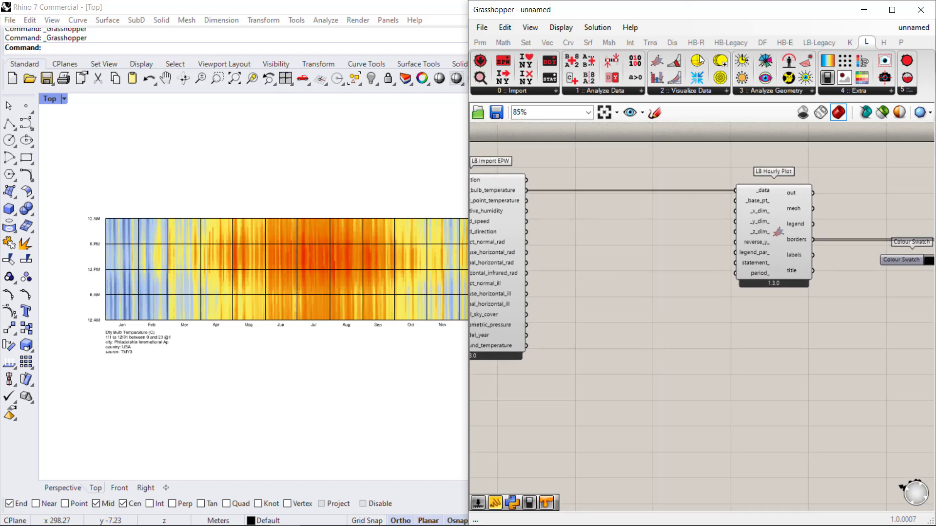
Add an LB Monthly Chart component below the LB Hourly Plot and connect dry_bulb_temperature to its _data input
left_click(676, 92)
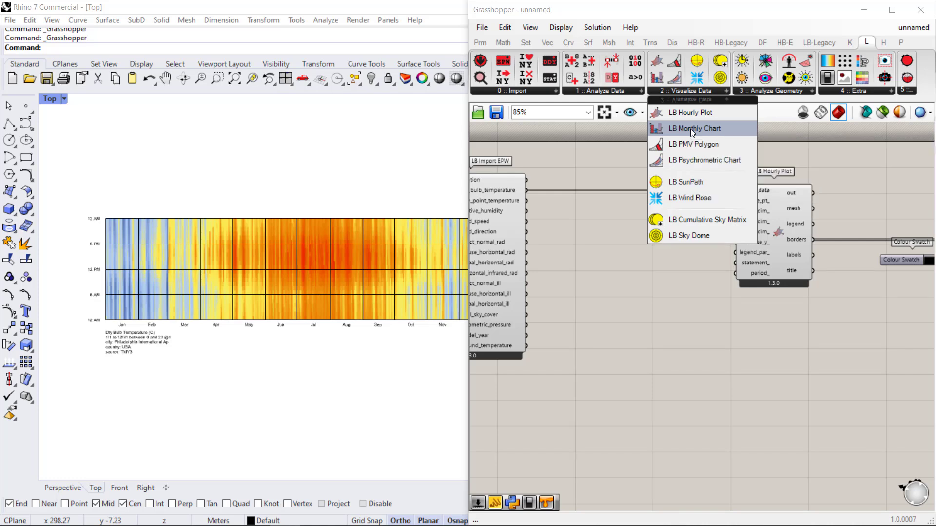
left_click_drag(690, 129, 720, 233)
left_click_drag(770, 343, 773, 360)
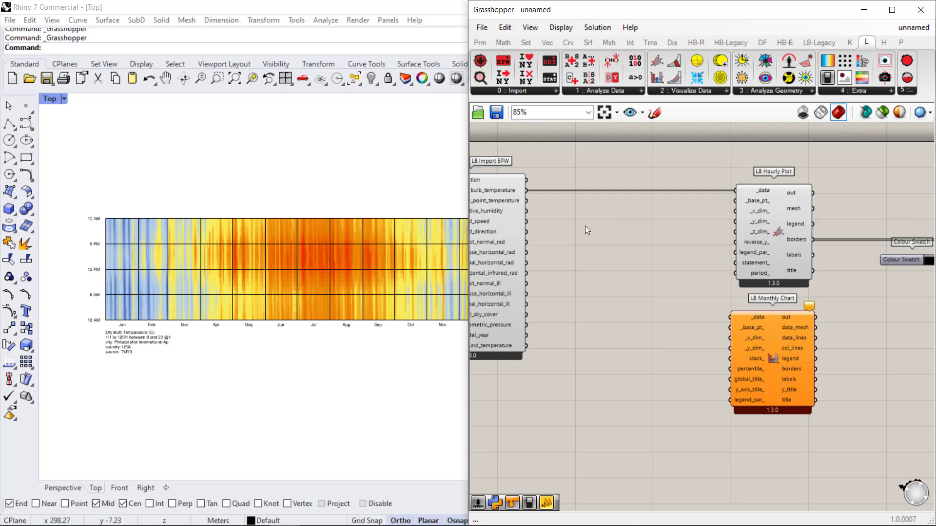
right_click_drag(661, 235, 686, 241)
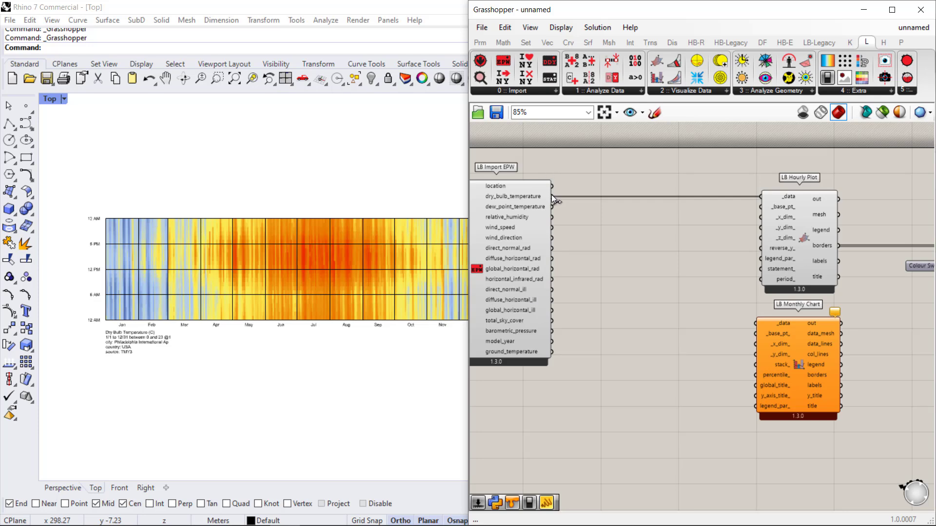
mouse_move(551, 197)
left_mouse_down()
mouse_move(655, 334)
mouse_move(714, 339)
mouse_move(754, 325)
left_mouse_up()
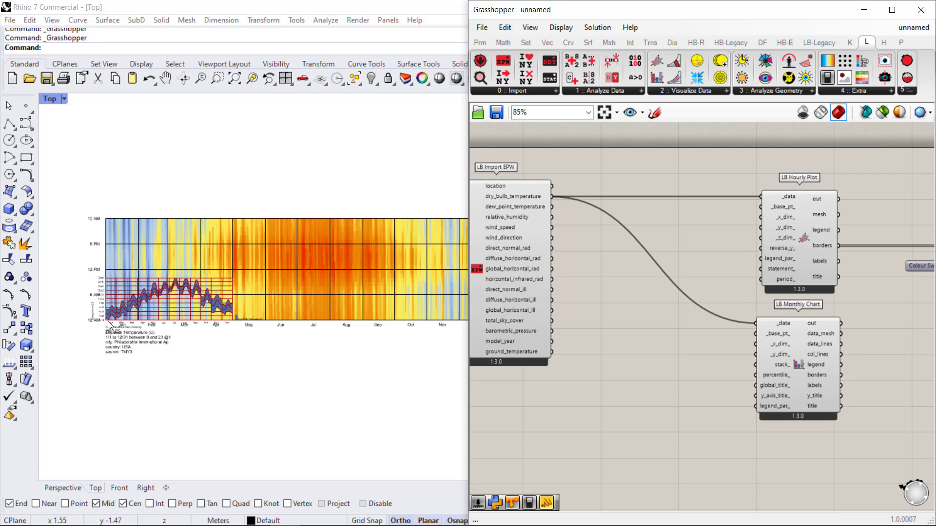
Place a point object in Rhino's Top view, above the upper-left corner of the hourly plot
scroll(66, 315, "up", 3)
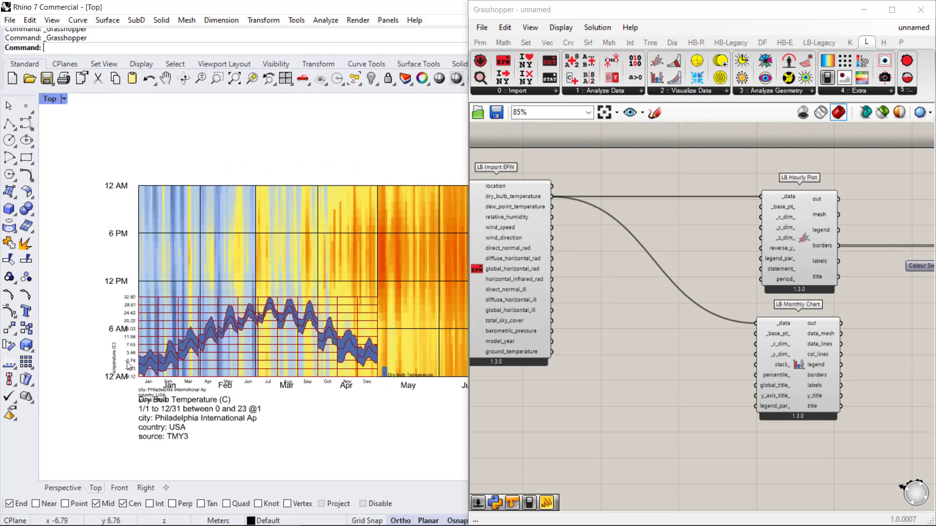
scroll(130, 366, "down", 2)
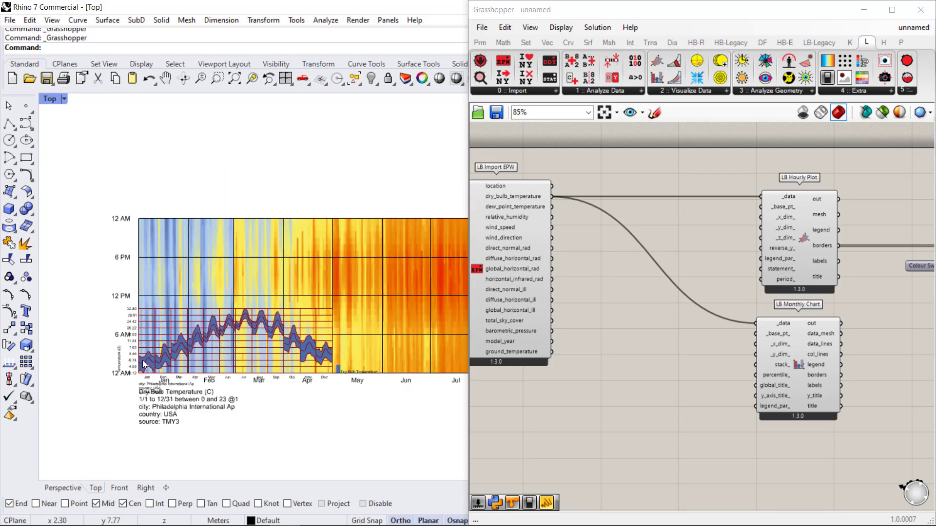
left_click(25, 105)
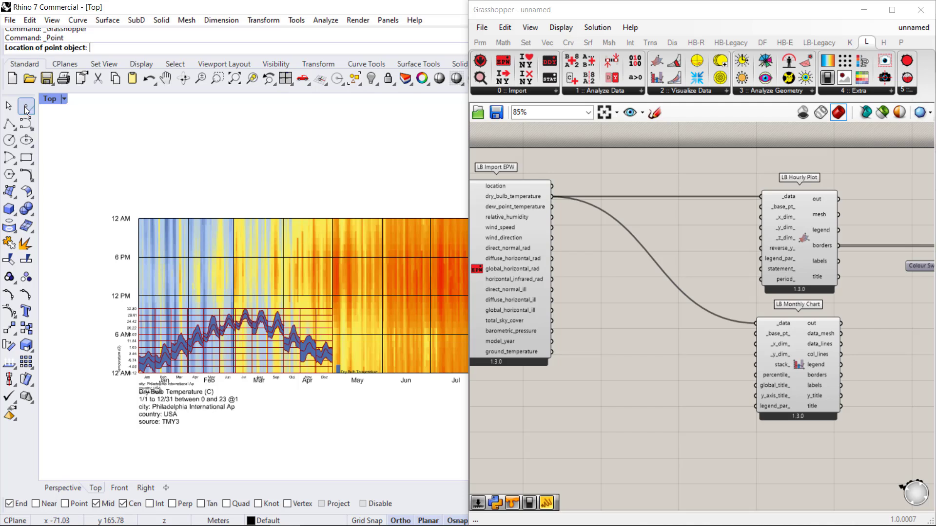
left_click(139, 159)
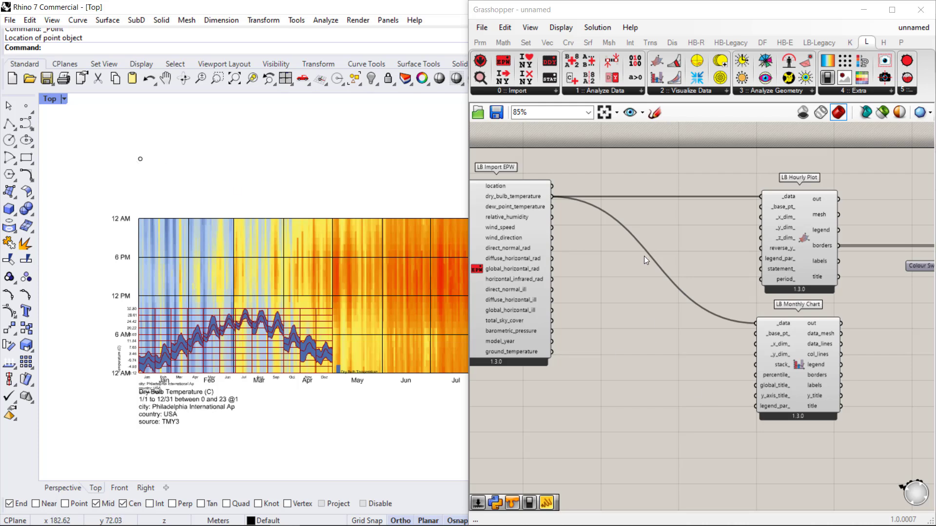
Add a Point parameter, reference the Rhino point in it, and connect it to the monthly chart's _base_pt_ input
left_click(485, 43)
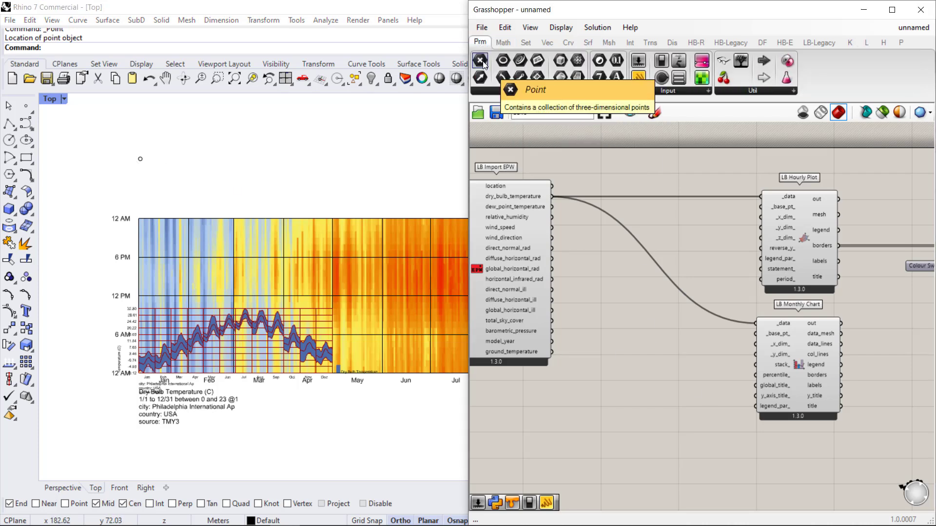
left_click_drag(480, 61, 670, 343)
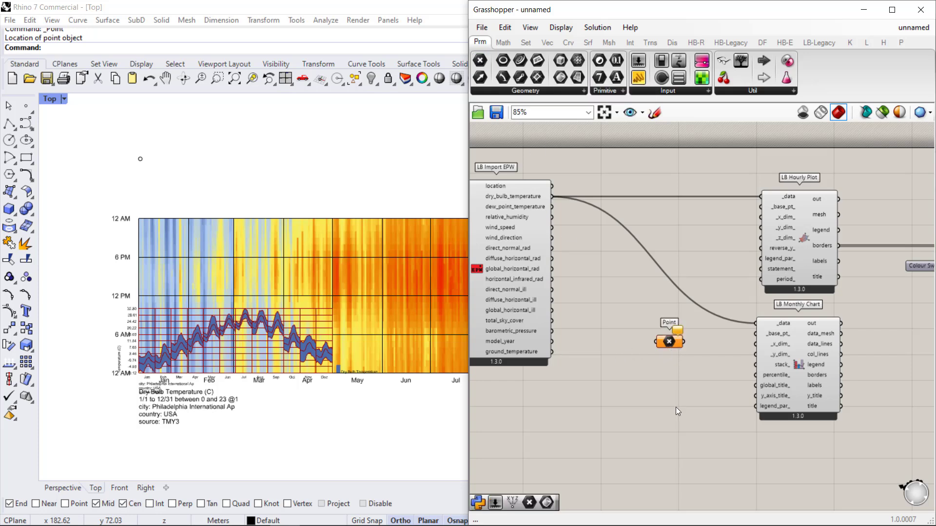
right_click(670, 341)
left_click(717, 430)
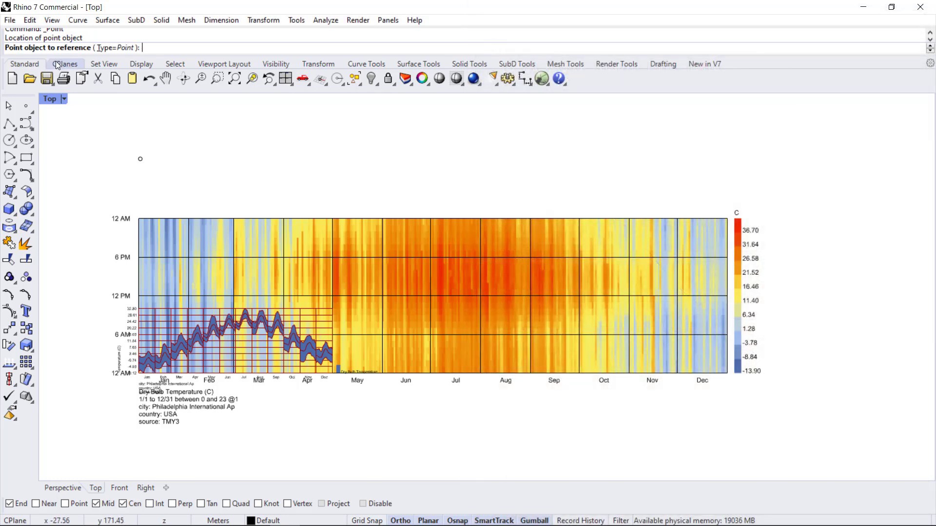
left_click(140, 161)
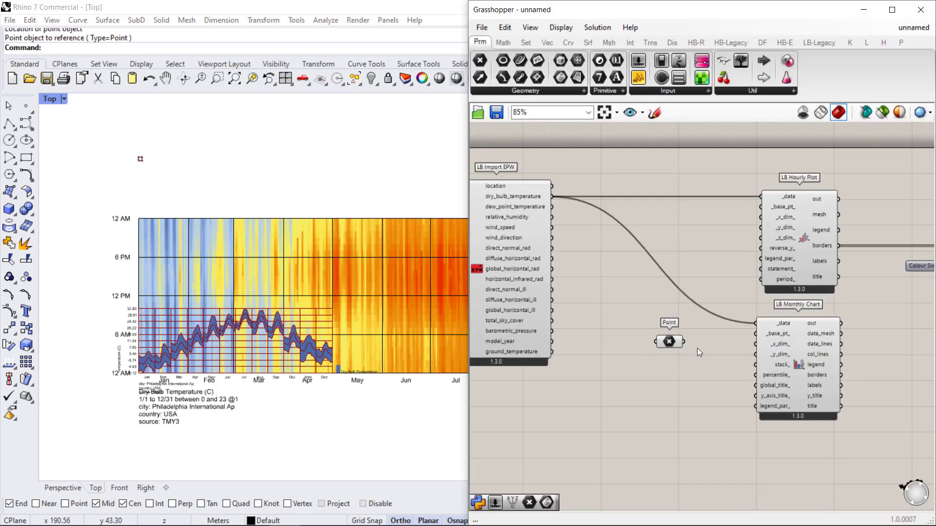
left_click_drag(684, 341, 756, 335)
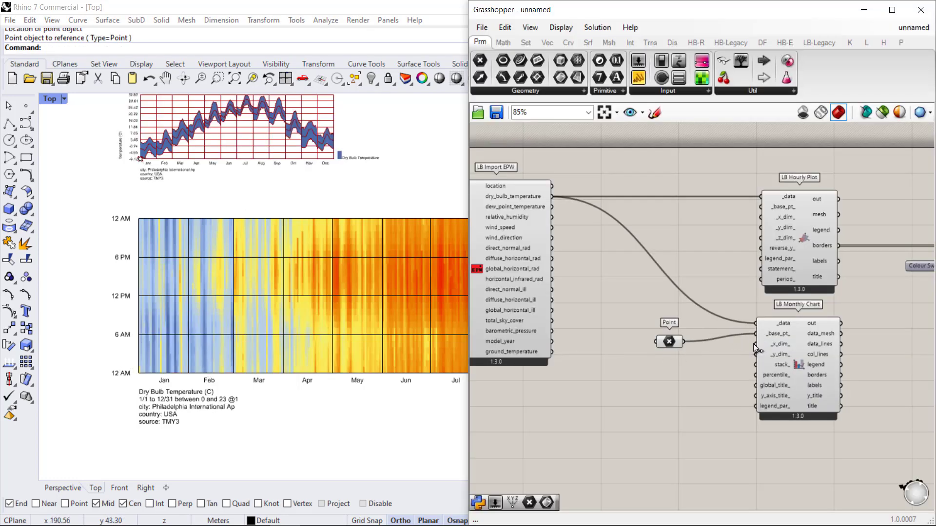
Move the Rhino base point down slightly to bring the monthly chart closer to the hourly plot
left_click_drag(140, 160, 124, 204)
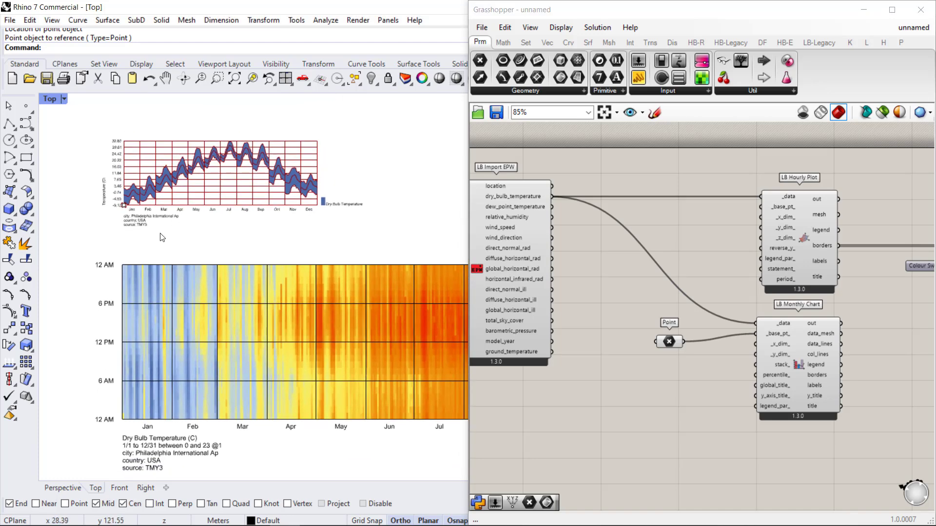
left_click(125, 205)
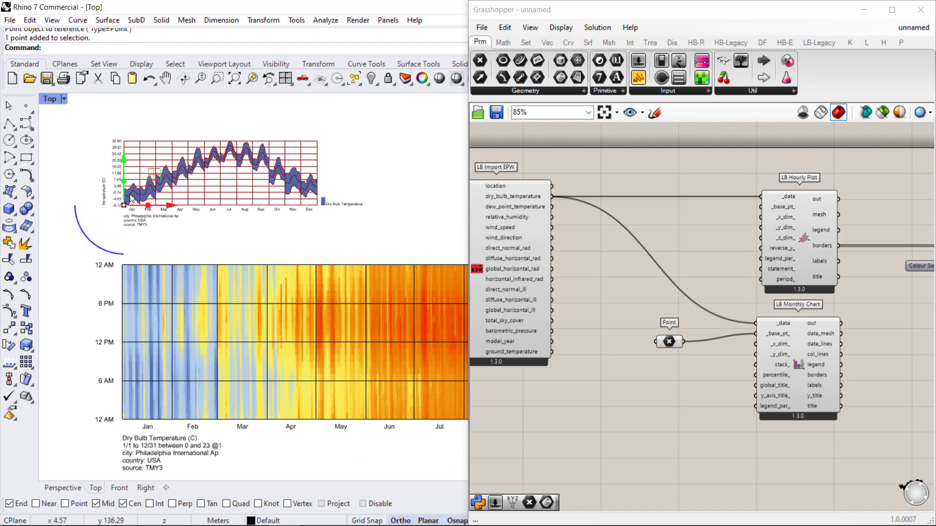
left_click_drag(127, 164, 169, 219)
left_click(183, 236)
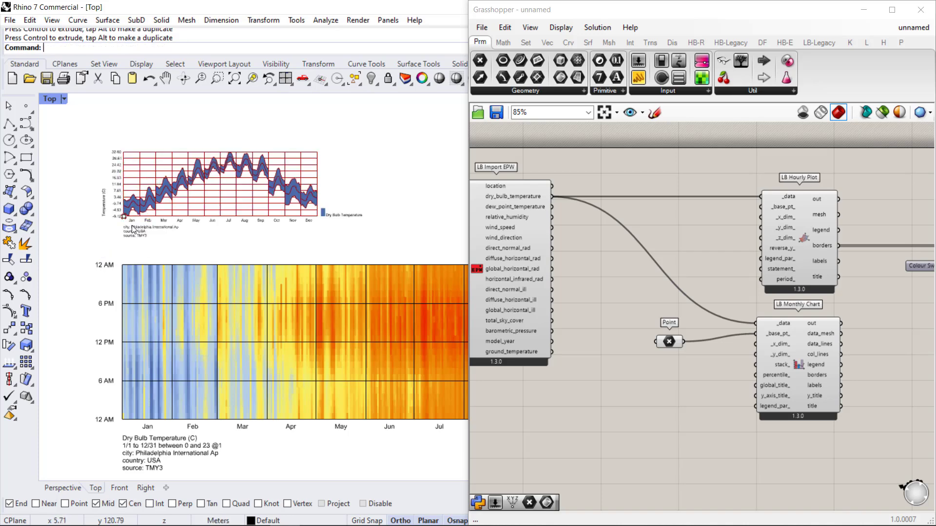
Delete the base point in Rhino and its Point parameter in Grasshopper
left_click(124, 216)
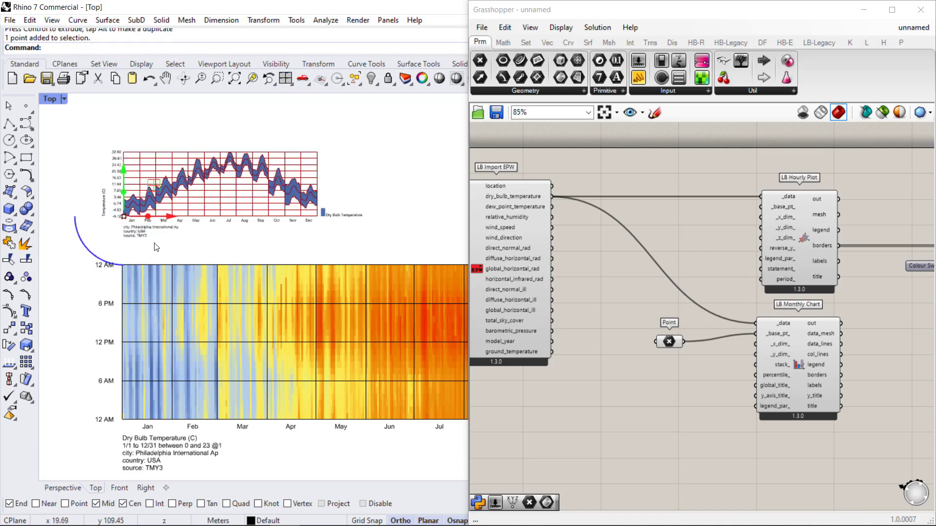
key("Delete")
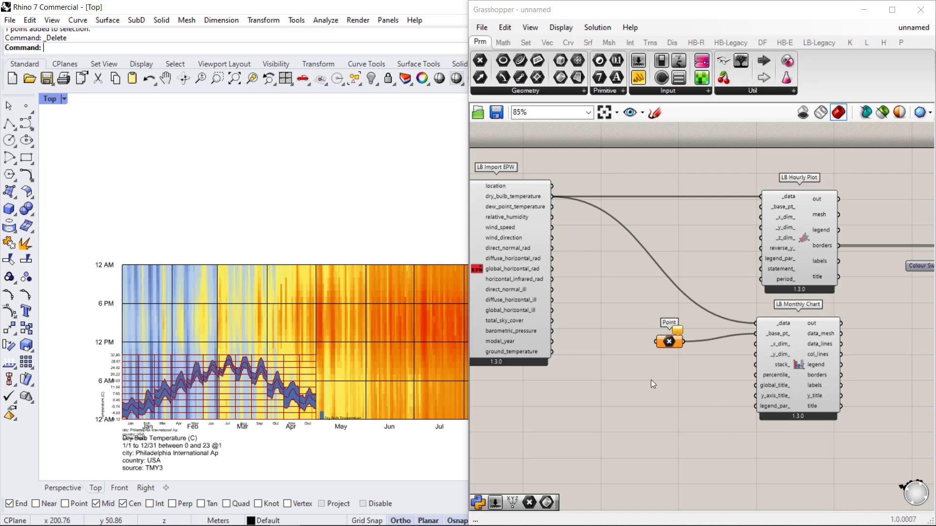
left_click(668, 342)
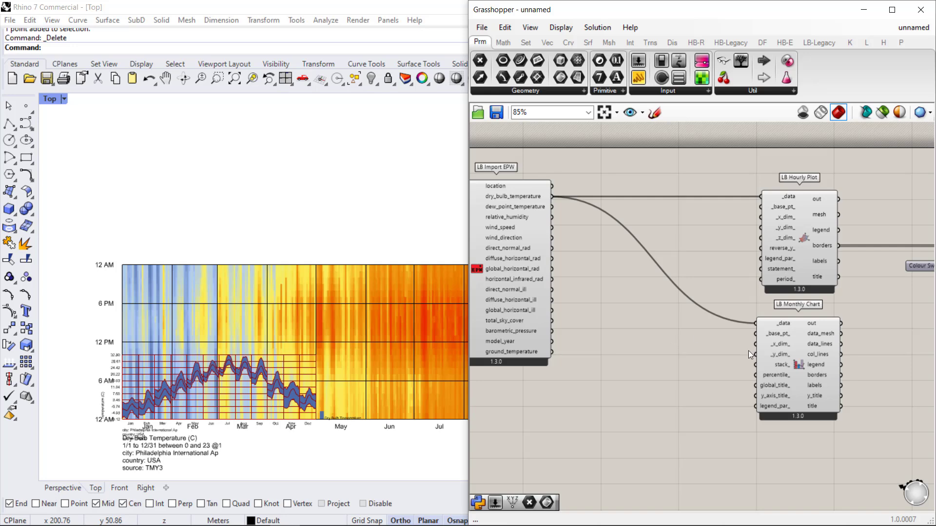
Add a Construct Point component and place it beside the LB Monthly Chart's inputs
double_click(637, 344)
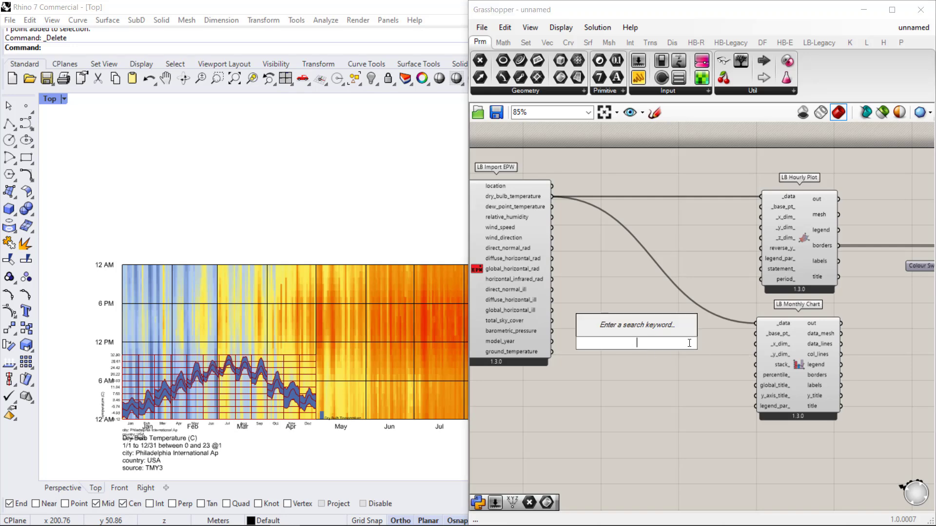
type("construct")
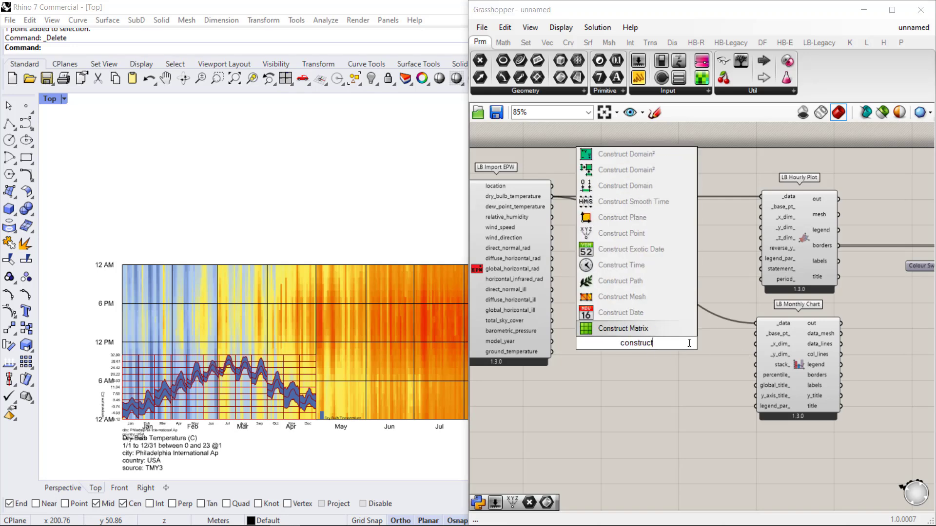
type(" poin")
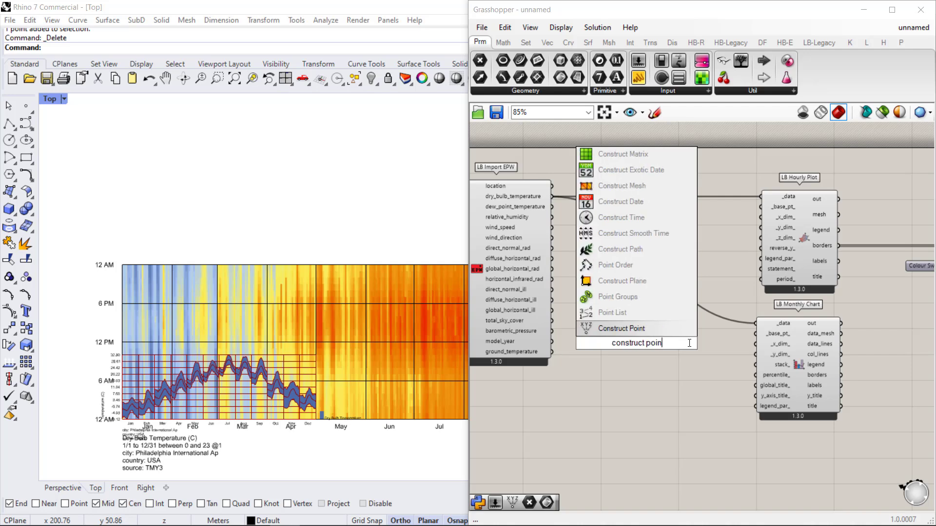
left_click(632, 329)
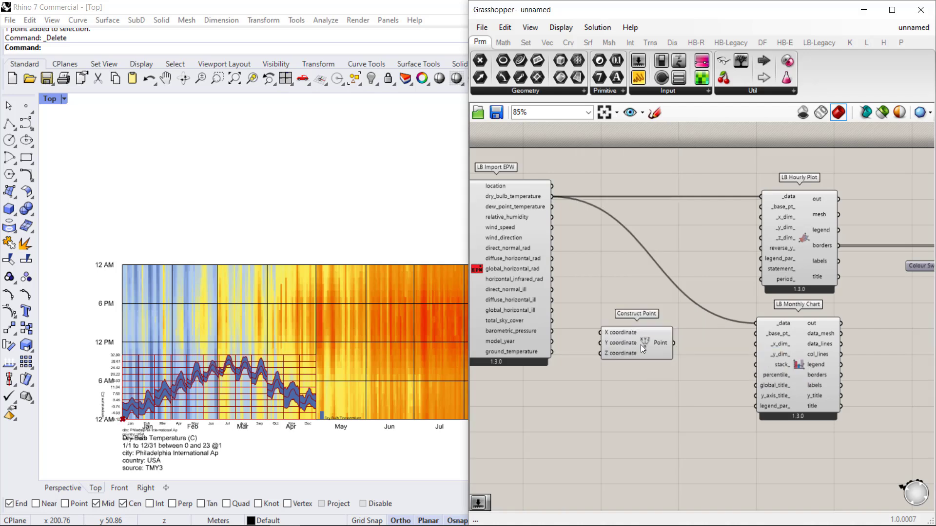
left_click_drag(666, 350, 669, 350)
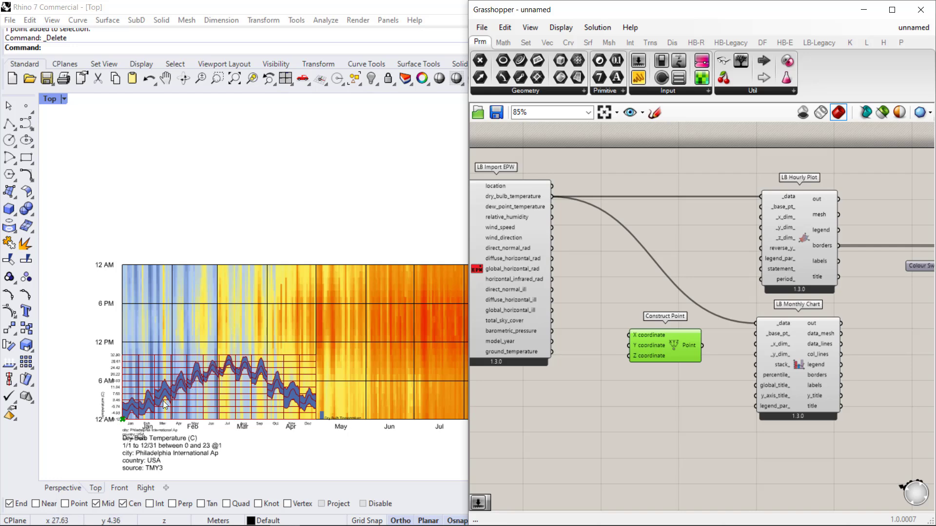
left_click_drag(656, 336, 683, 373)
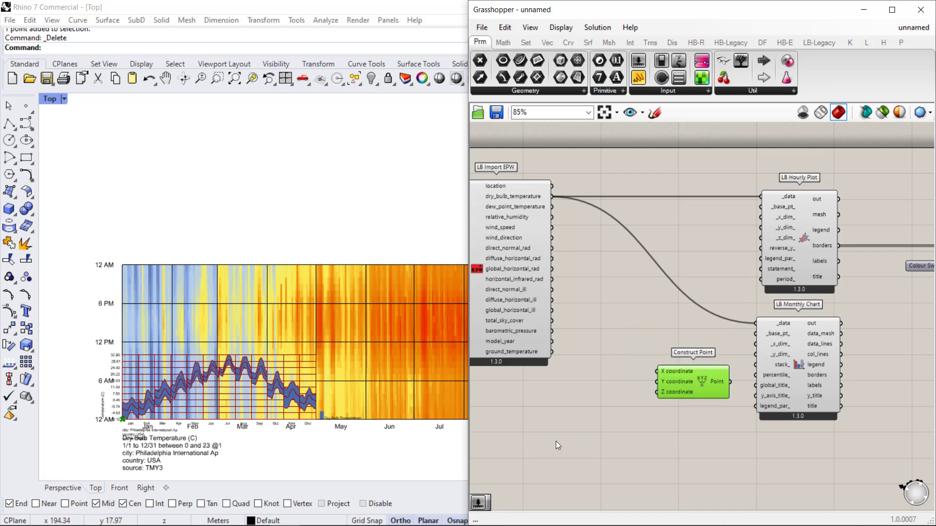
Add a number slider with the value 125 and connect it to the Construct Point's Y coordinate
double_click(543, 401)
type("125")
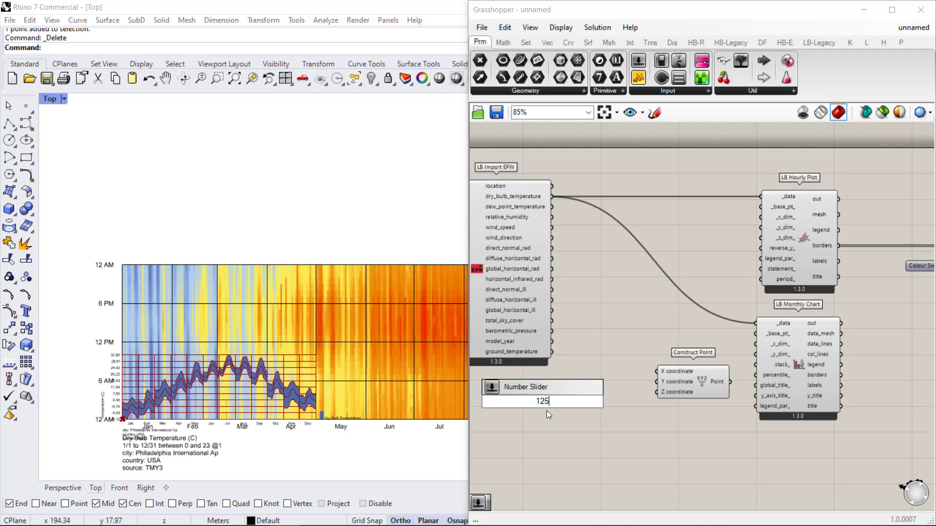
key("Return")
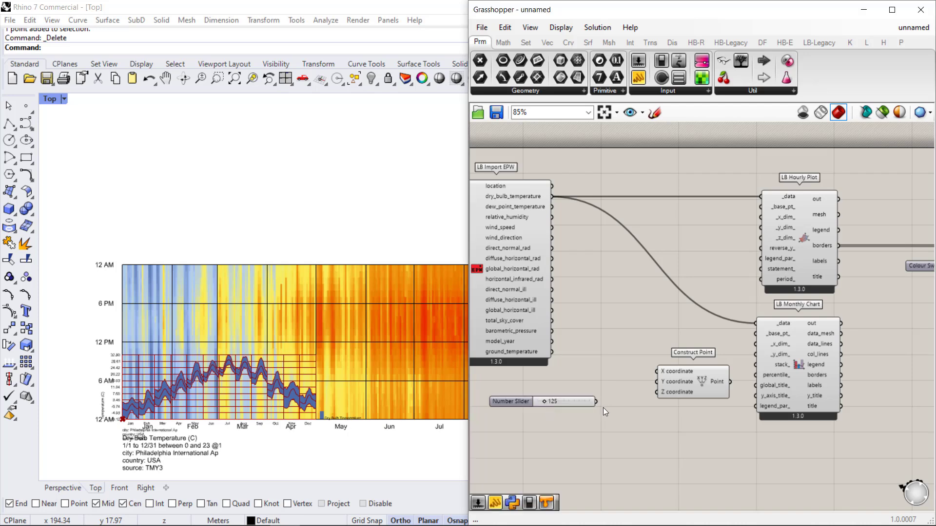
left_click_drag(510, 400, 538, 386)
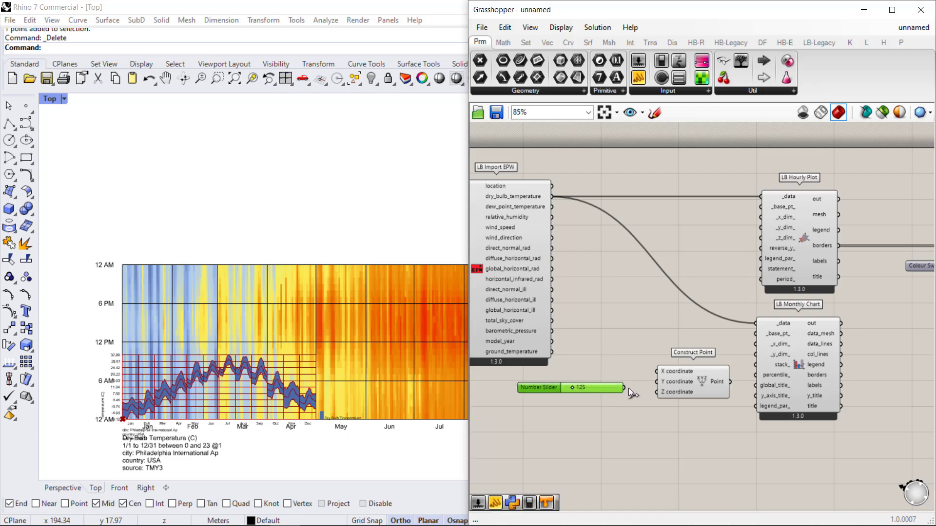
left_click_drag(654, 384, 656, 382)
left_click_drag(100, 201, 145, 233)
Turn off the Construct Point's preview and connect its Point output to the monthly chart's _base_pt_ input
left_click(696, 376)
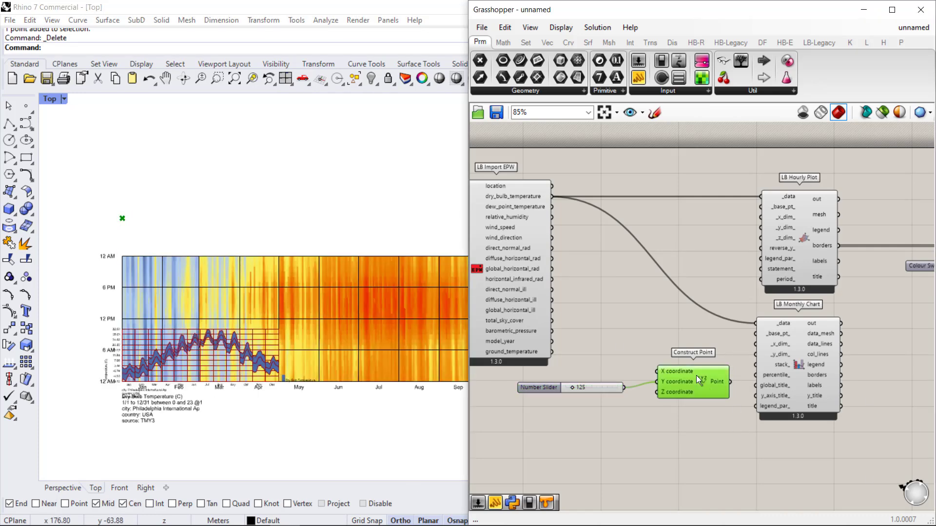
right_click(696, 376)
left_click(708, 400)
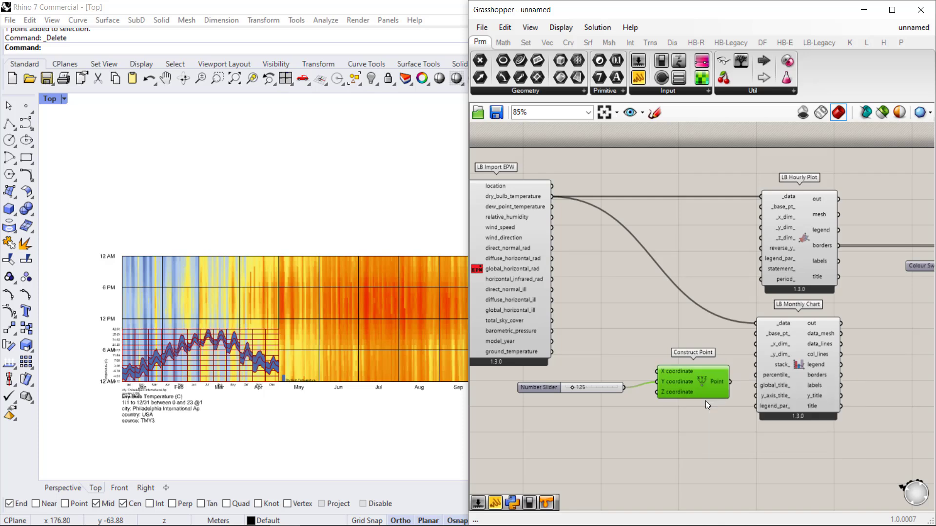
left_click(666, 329)
left_click_drag(730, 382, 755, 334)
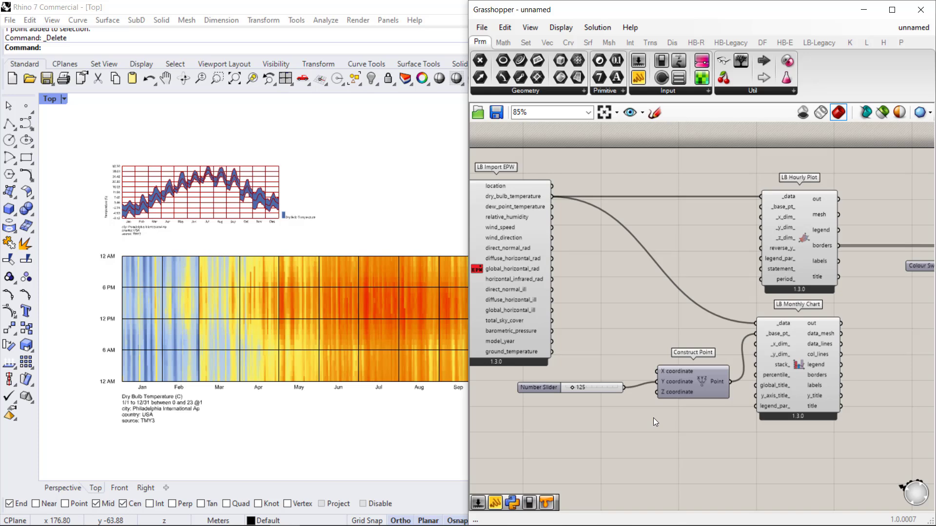
right_click_drag(868, 376, 689, 336)
scroll(656, 327, "up", 2)
right_click_drag(749, 325, 721, 356)
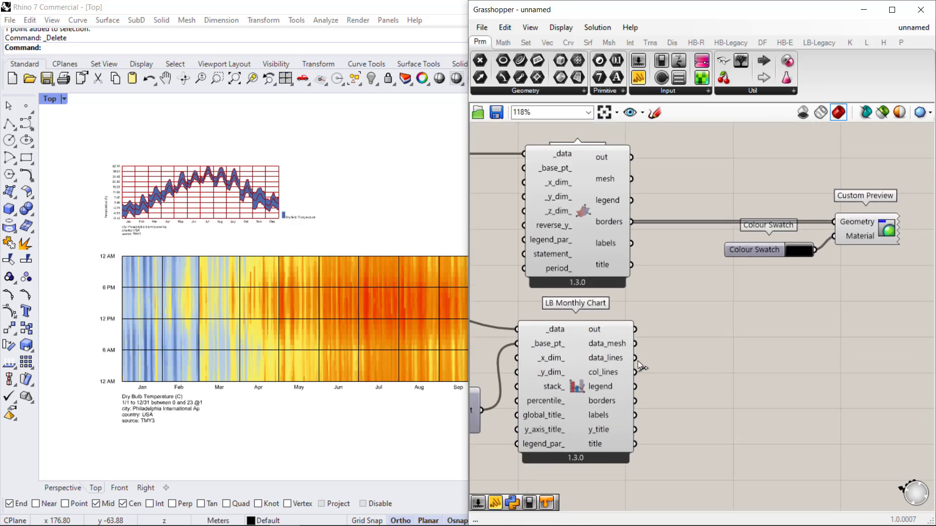
left_click_drag(636, 401, 828, 224)
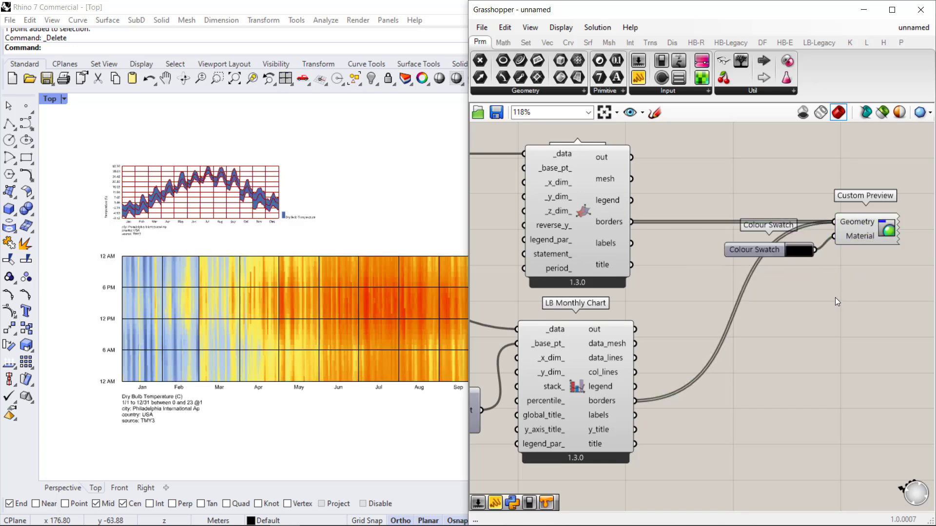
left_click_drag(633, 360, 826, 227)
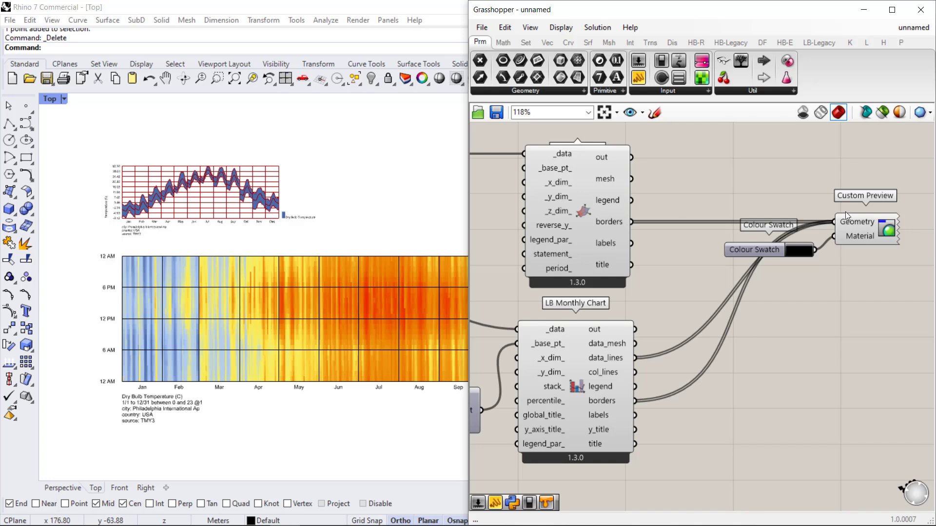
left_click_drag(832, 223, 635, 403, "ctrl")
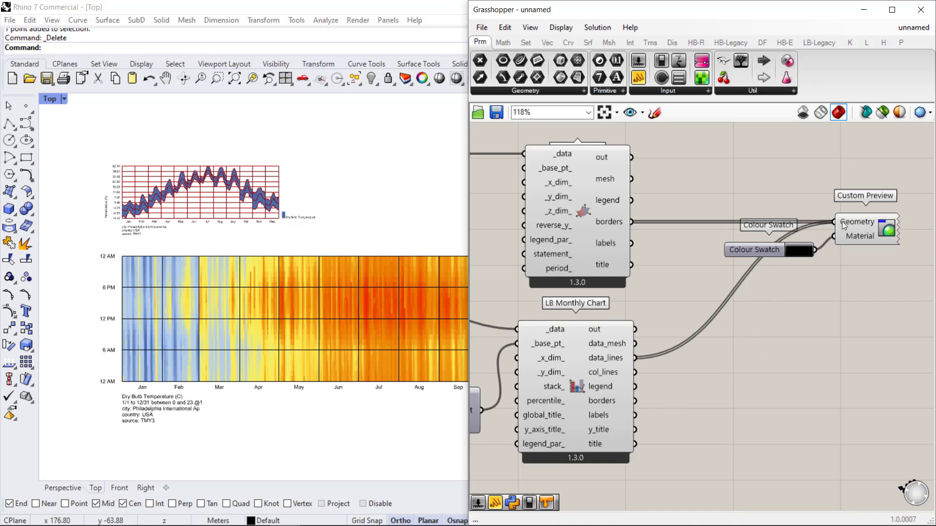
left_click_drag(841, 221, 627, 360, "ctrl")
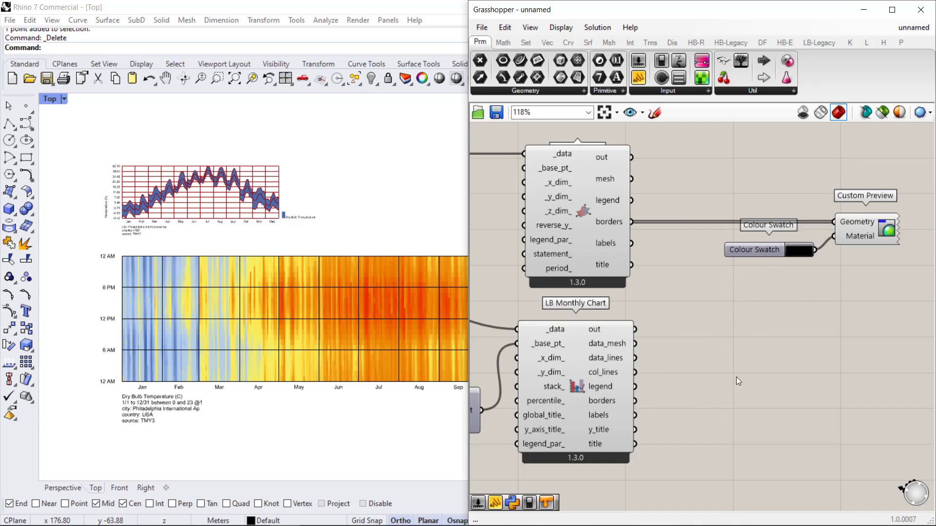
Add a second Custom Preview and connect the monthly chart's borders output to its Geometry input
double_click(803, 394)
type("cust")
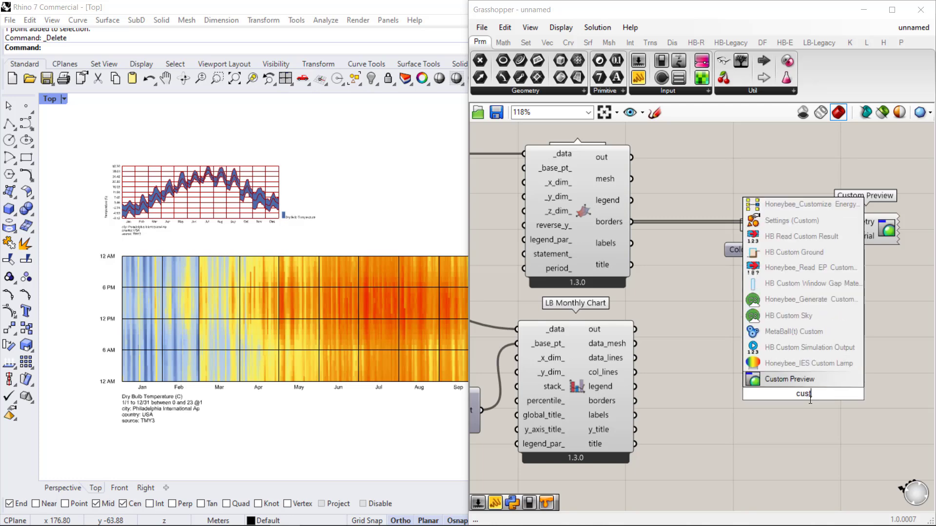
left_click(790, 379)
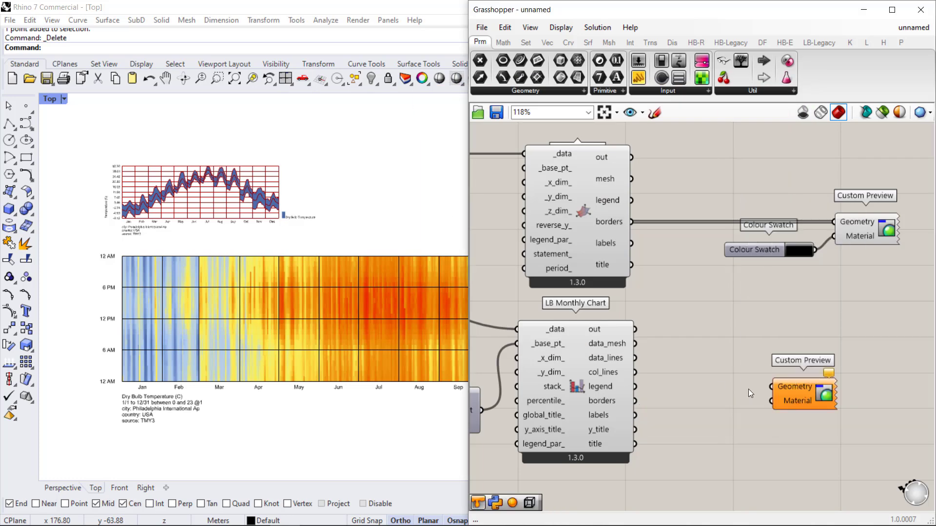
left_click_drag(799, 393, 778, 404)
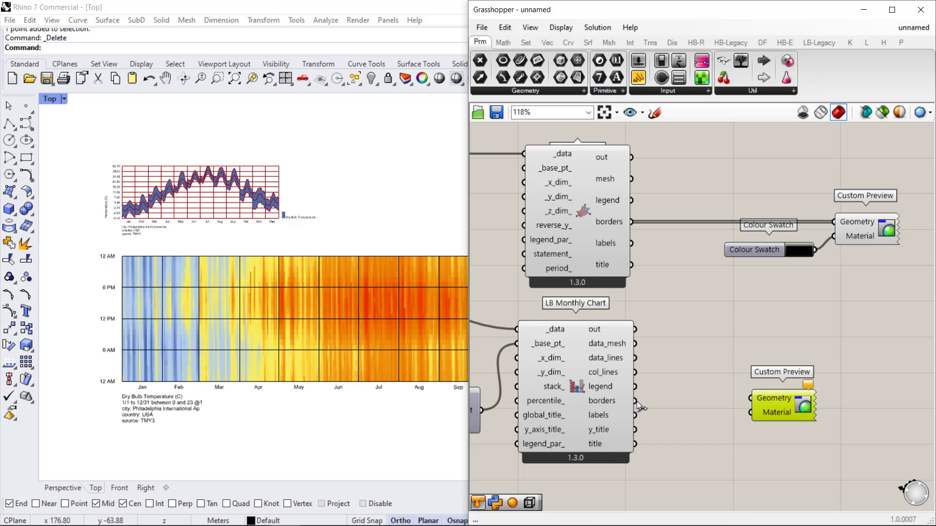
left_click_drag(637, 402, 836, 405)
Duplicate the black Colour Swatch and connect the copy to the Material input of the monthly chart's border preview
left_click(753, 250)
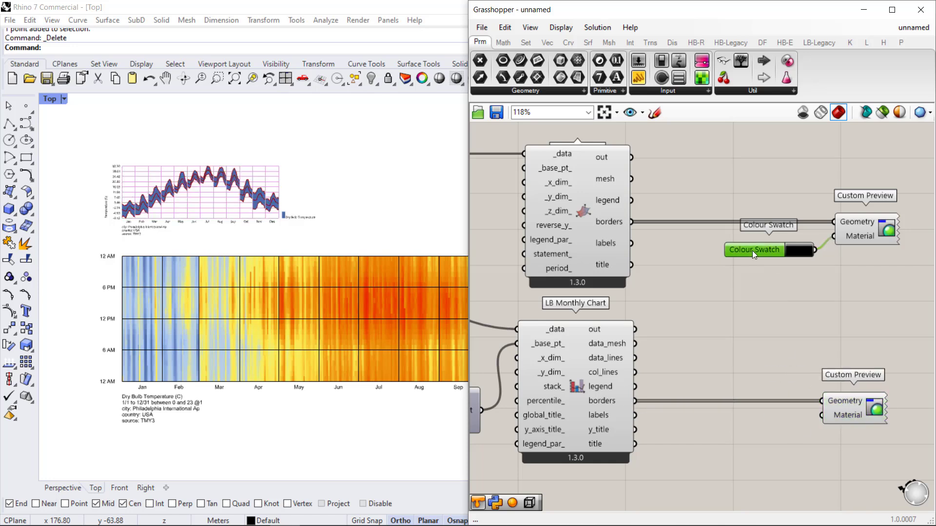
left_click_drag(753, 251, 737, 433, "alt")
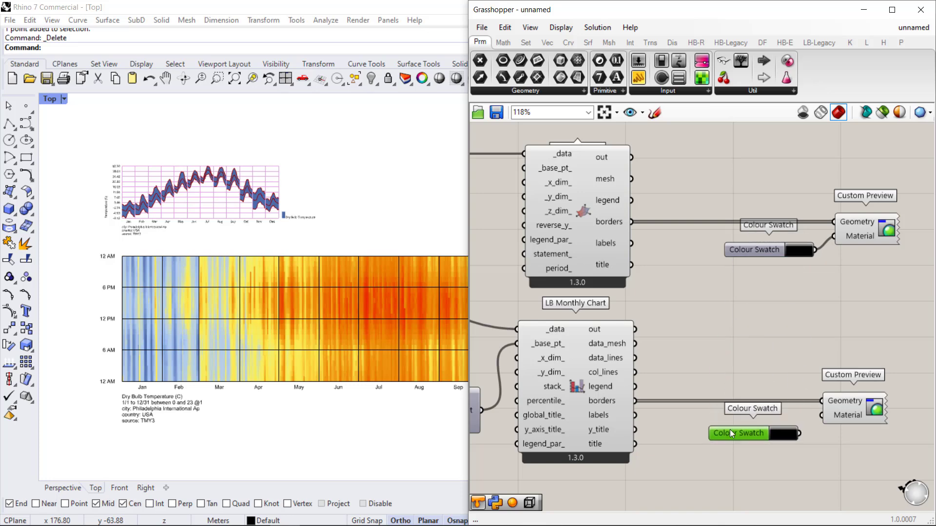
left_click_drag(834, 420, 834, 423)
left_click(835, 427)
left_click(339, 182)
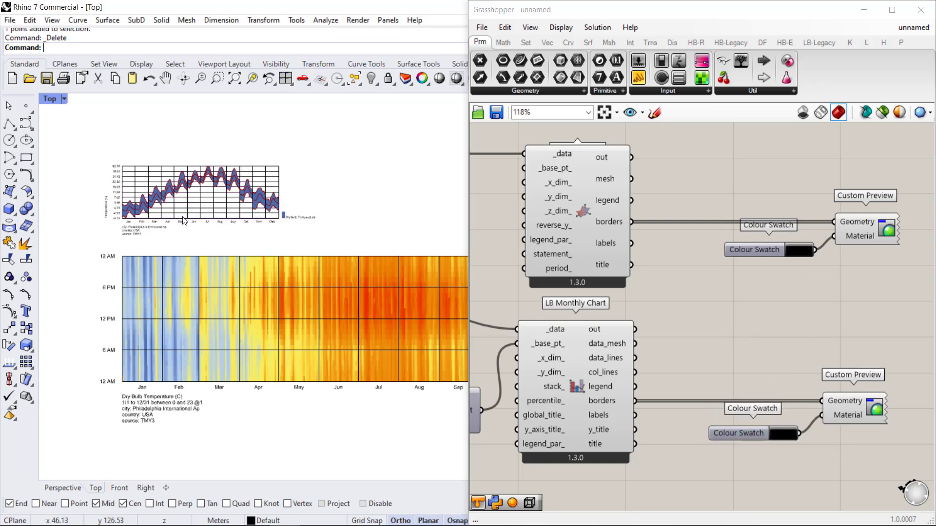
scroll(237, 237, "up", 5)
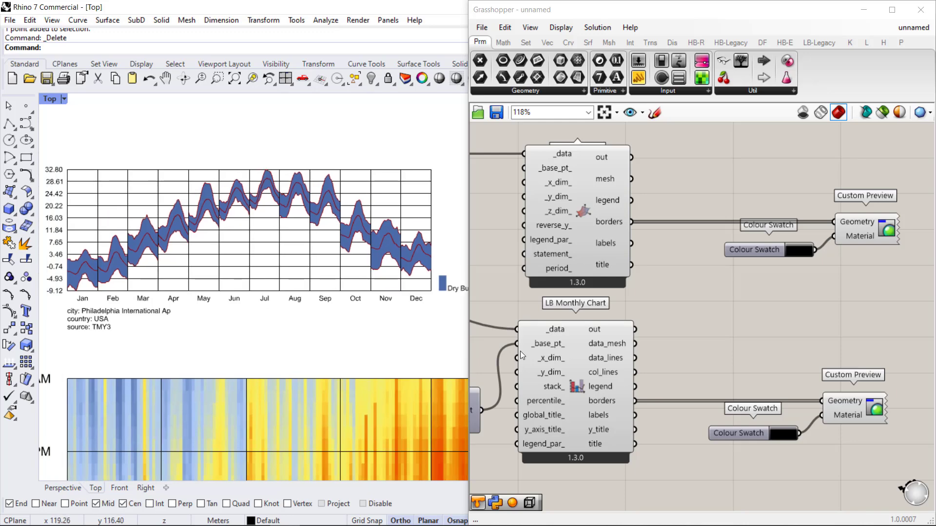
Duplicate the border preview with its swatch, and feed the copy's Geometry from the monthly chart's data_lines output instead
left_click_drag(857, 456, 725, 375)
key("ctrl+c")
key("ctrl+v")
left_click_drag(856, 413, 848, 328)
left_click_drag(637, 359, 819, 323)
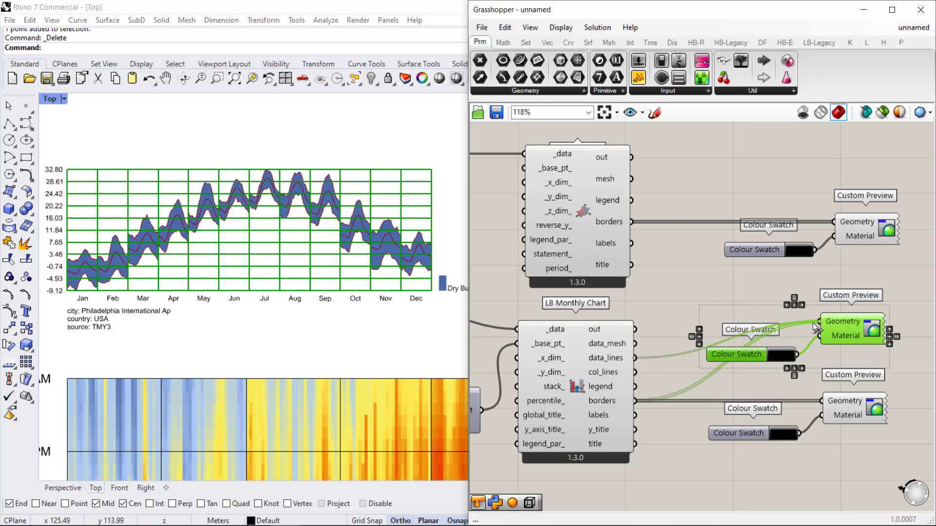
Set the Colour Swatch for the monthly chart's data lines to red
left_click(779, 359)
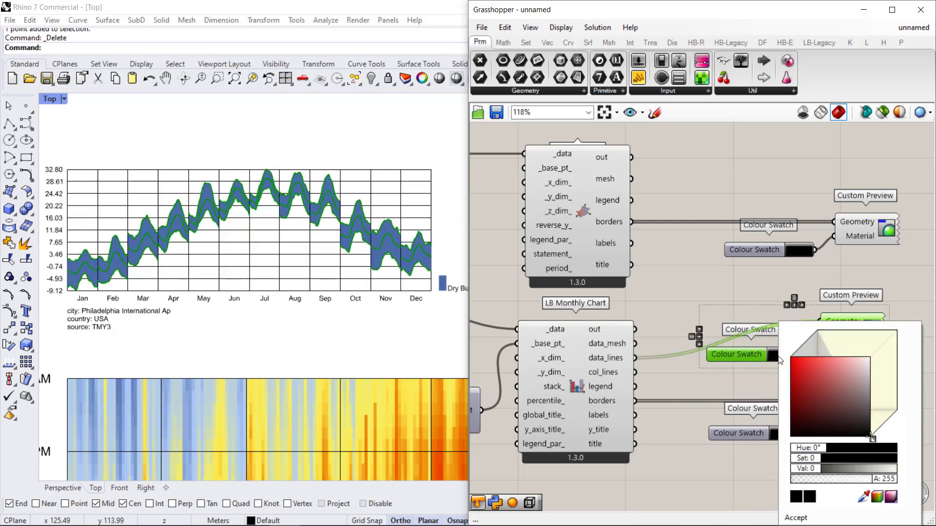
left_click(808, 368)
left_click(711, 316)
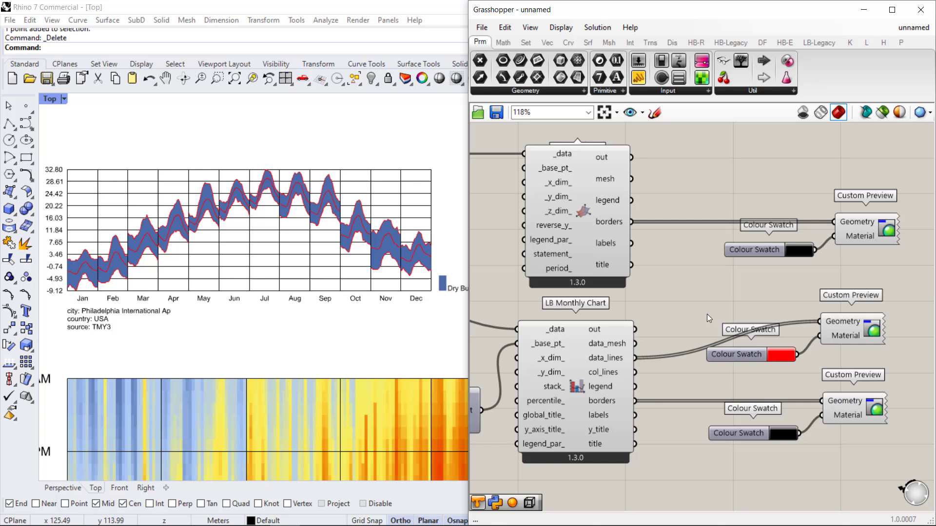
Set the Colour Swatch for the monthly chart's data lines to bright green with a hue of 149°
left_click(775, 360)
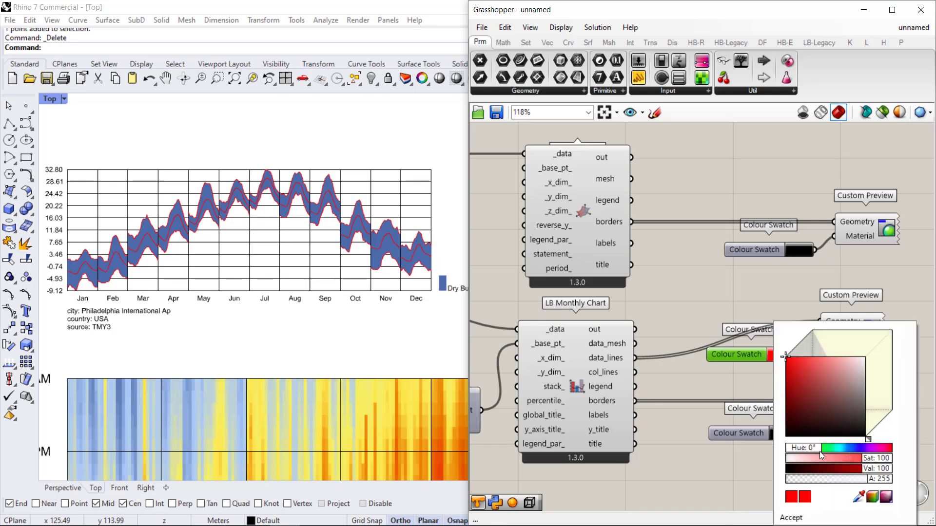
left_click(834, 448)
left_click(838, 447)
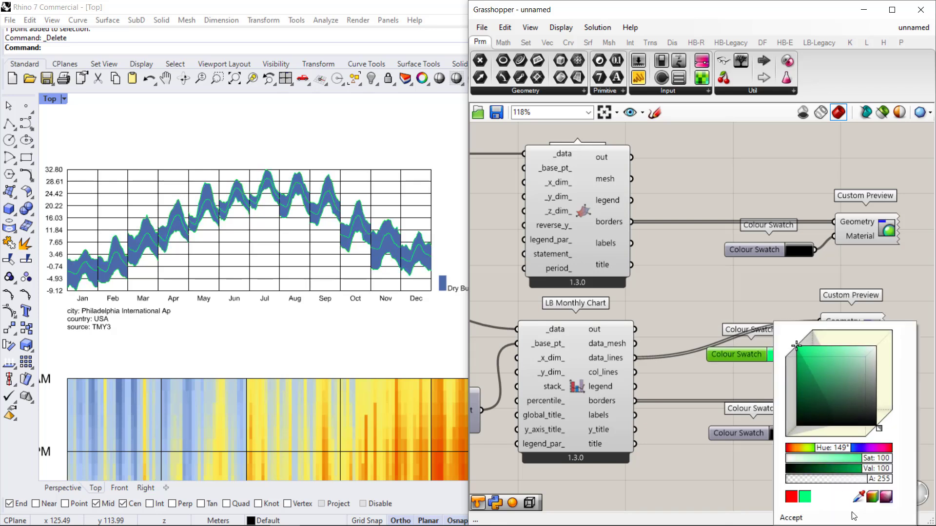
left_click(798, 519)
Examine the recoloured monthly chart and the hourly plot in Rhino's Top view
left_click(224, 138)
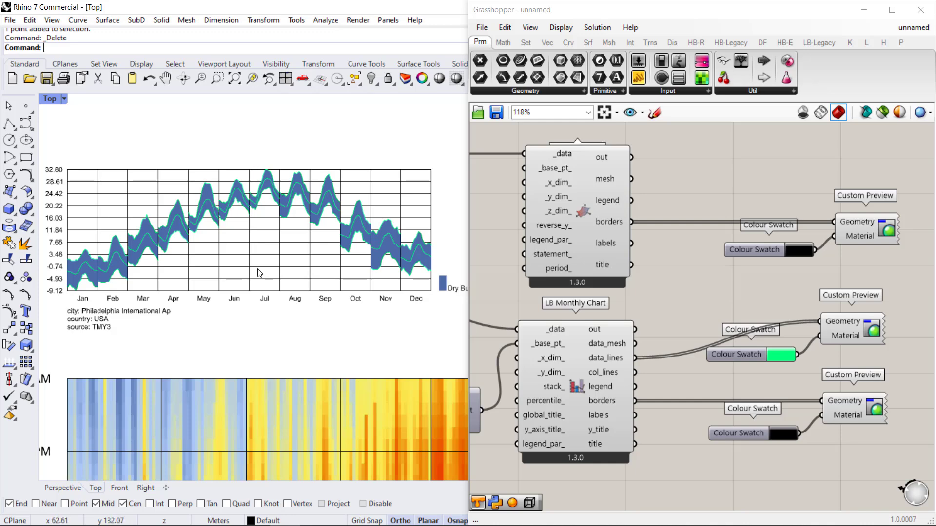
scroll(225, 192, "down", 8)
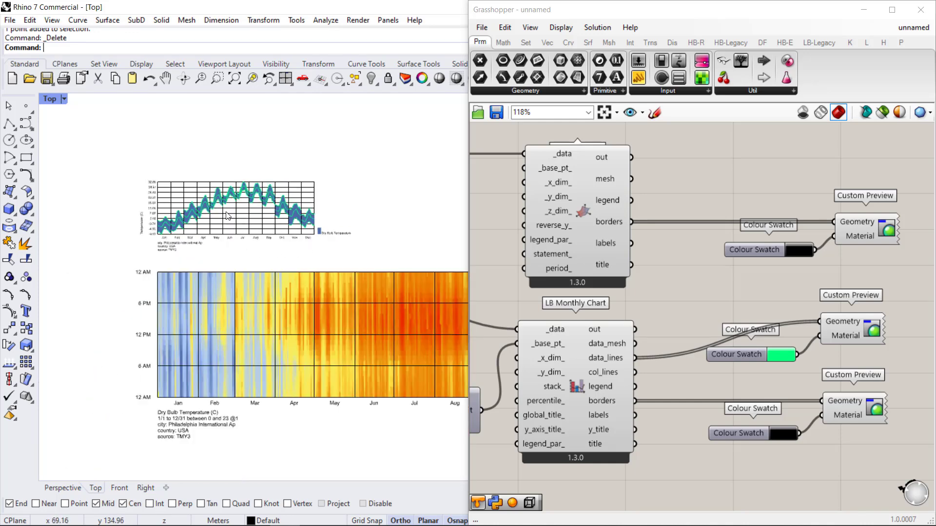
scroll(124, 161, "up", 6)
scroll(203, 274, "up", 3)
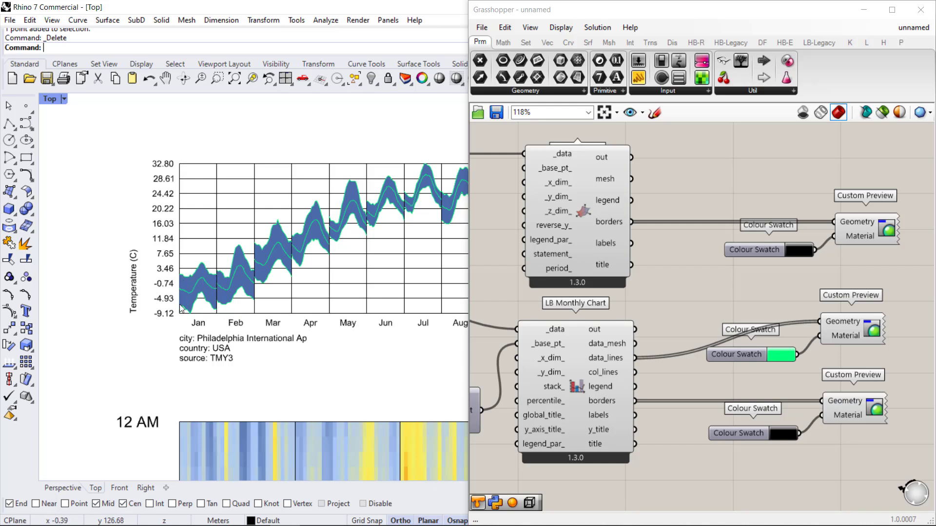
Maximize the Grasshopper window and bring the whole weather data definition into view
scroll(603, 340, "down", 3)
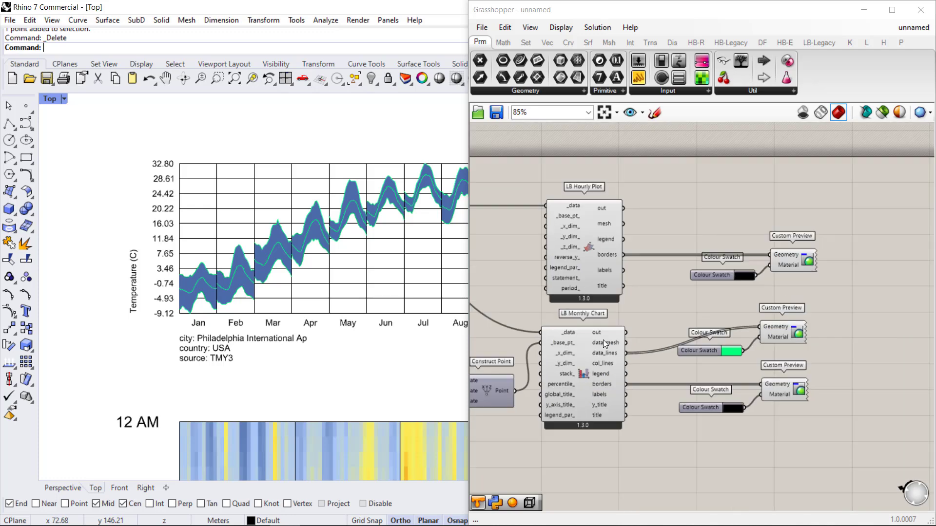
right_click_drag(557, 338, 736, 303)
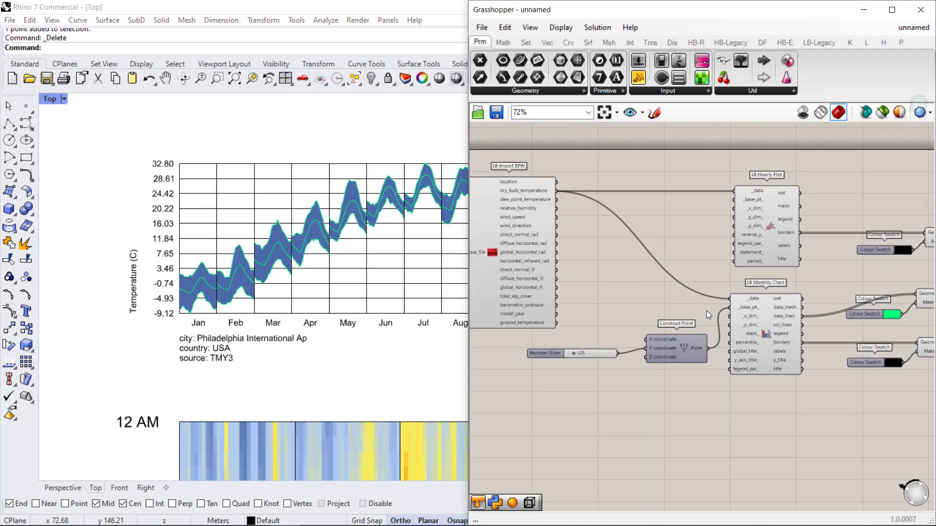
left_click(892, 10)
right_click_drag(247, 327, 379, 264)
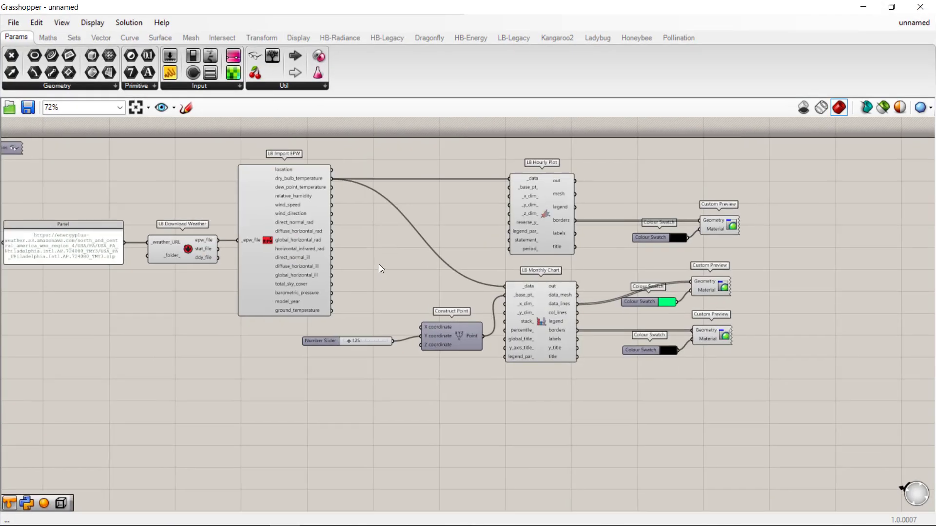
Add an LB Time Interval Operation component and feed the EPW dry_bulb_temperature output into its _data input
scroll(378, 264, "up", 2)
left_click(593, 36)
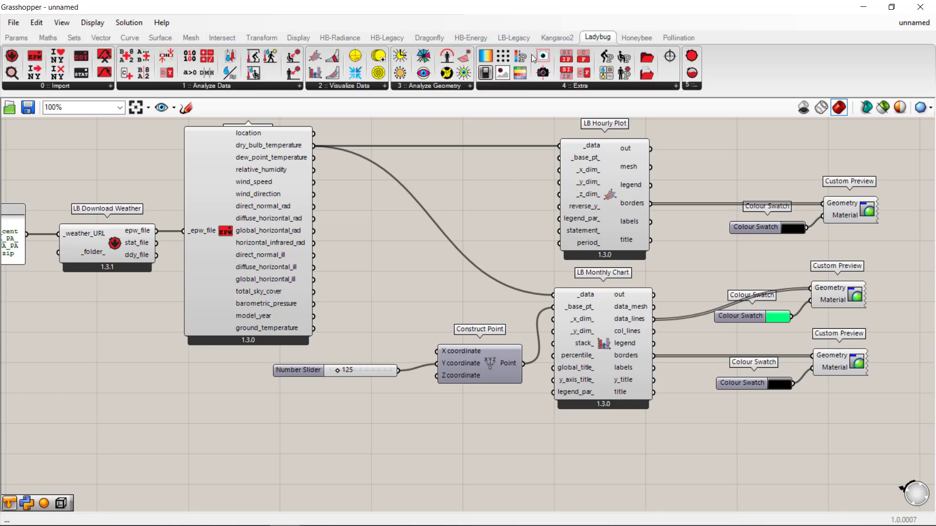
left_click(238, 85)
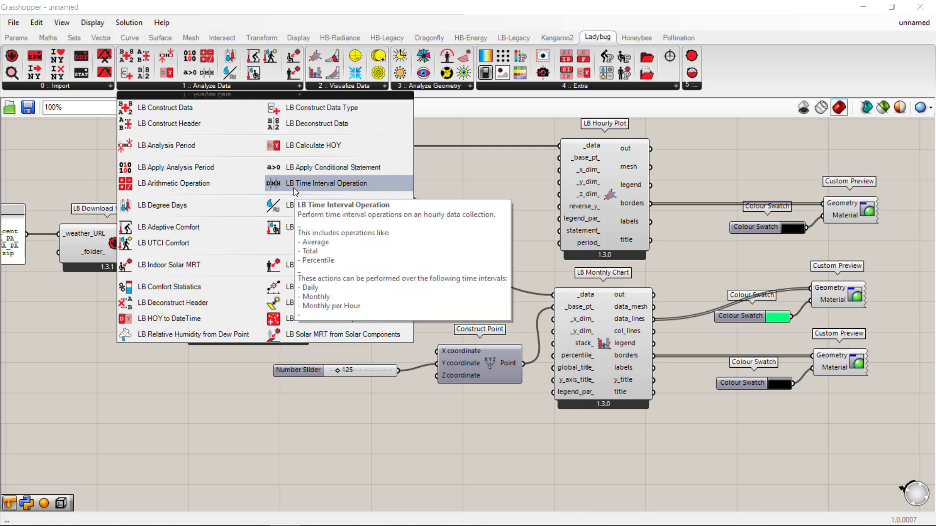
left_click_drag(294, 188, 436, 250)
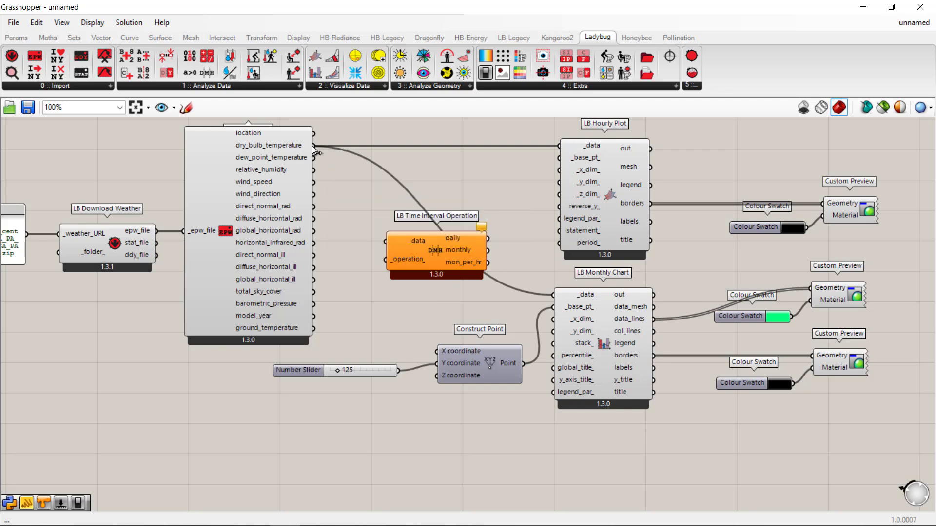
left_click_drag(313, 145, 395, 244)
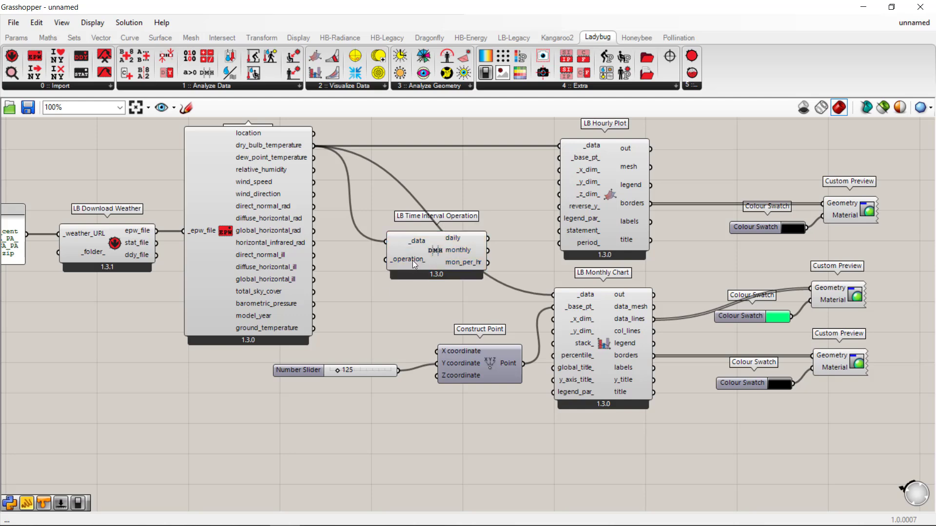
Feed the daily output into LB Monthly Chart's _data input and dock Grasshopper beside Rhino to inspect the daily chart
mouse_move(412, 259)
left_click_drag(487, 237, 554, 295)
left_click_drag(458, 11, 935, 96)
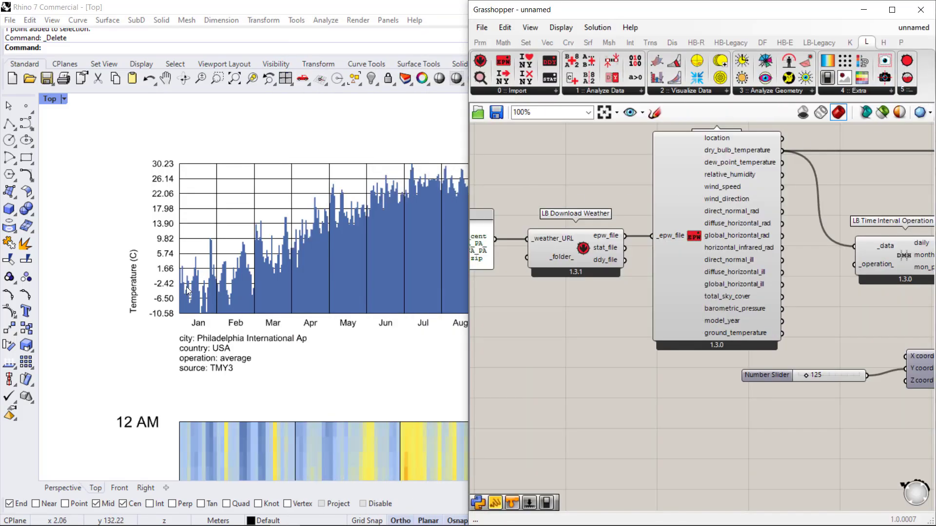
scroll(186, 287, "up", 5)
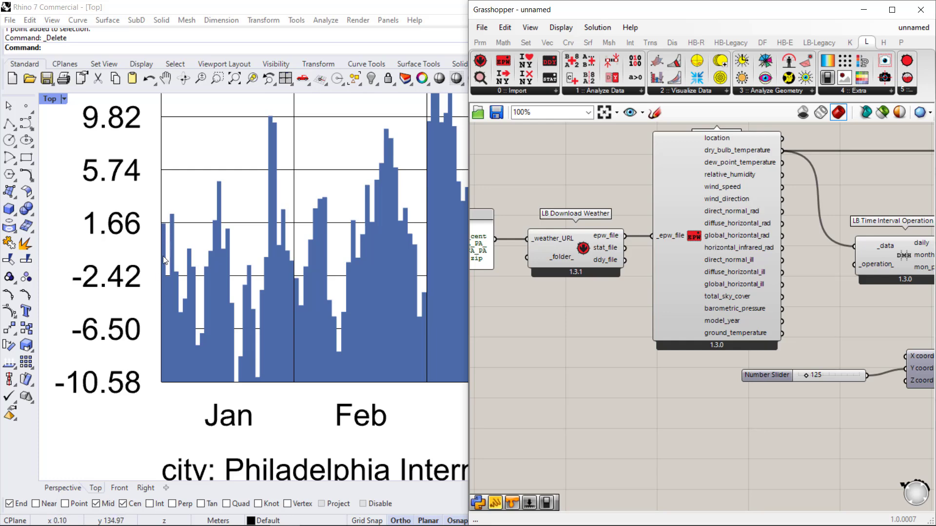
scroll(166, 260, "down", 5)
scroll(322, 169, "down", 1)
right_click_drag(383, 181, 243, 230)
Replace the Monthly Chart's _data source with the monthly output of LB Time Interval Operation and view the whole chart
right_click_drag(753, 273, 671, 249)
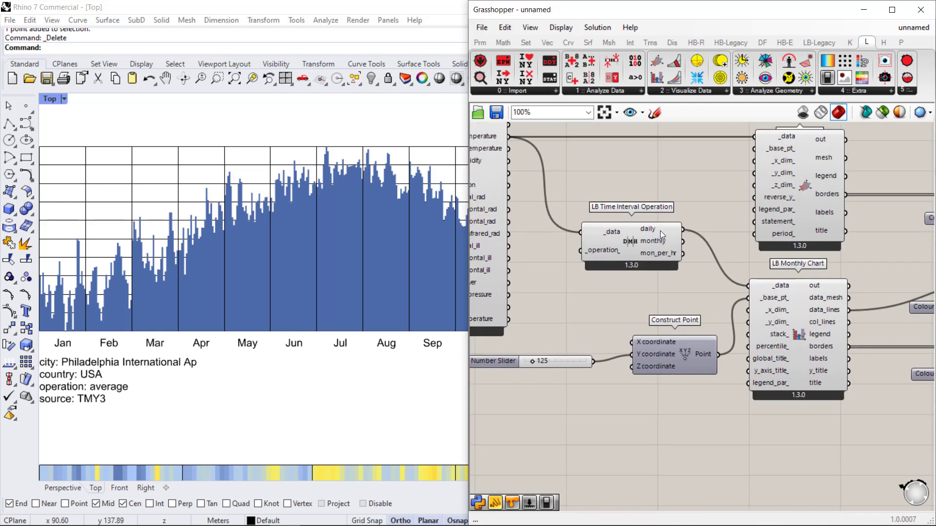
left_click_drag(683, 241, 743, 283)
mouse_move(737, 281)
left_mouse_down("ctrl")
mouse_move(686, 259)
mouse_move(747, 286)
left_mouse_up("ctrl")
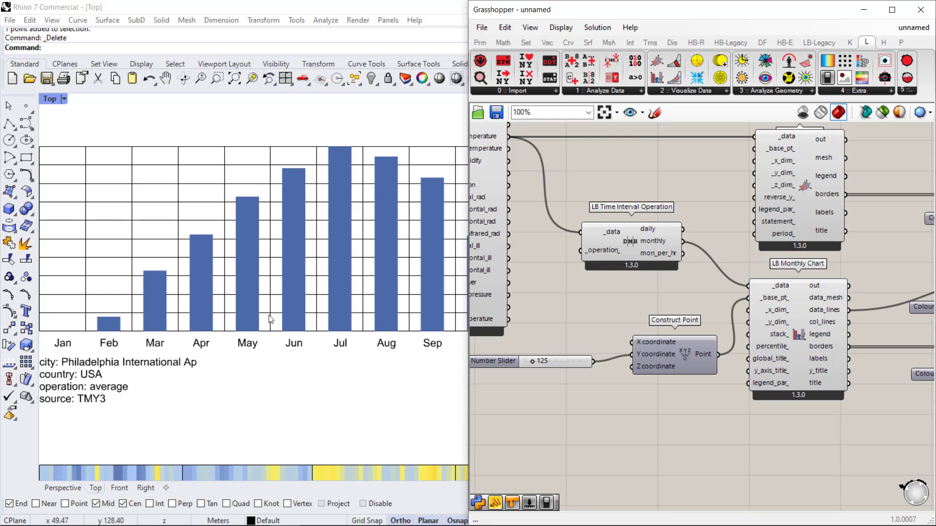
scroll(227, 287, "down", 4)
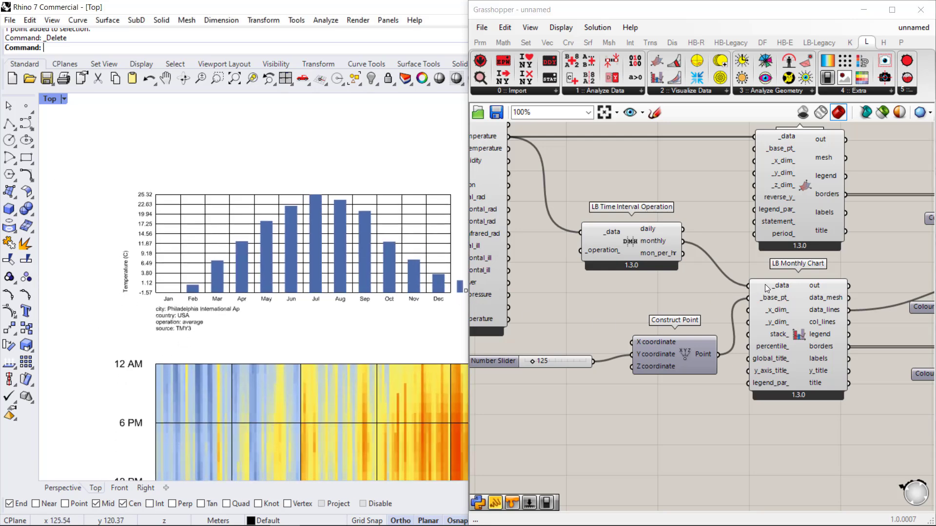
Connect the mon_per_hr output to the Monthly Chart's _data input and inspect the resulting chart
mouse_move(652, 252)
left_click_drag(681, 254, 750, 286)
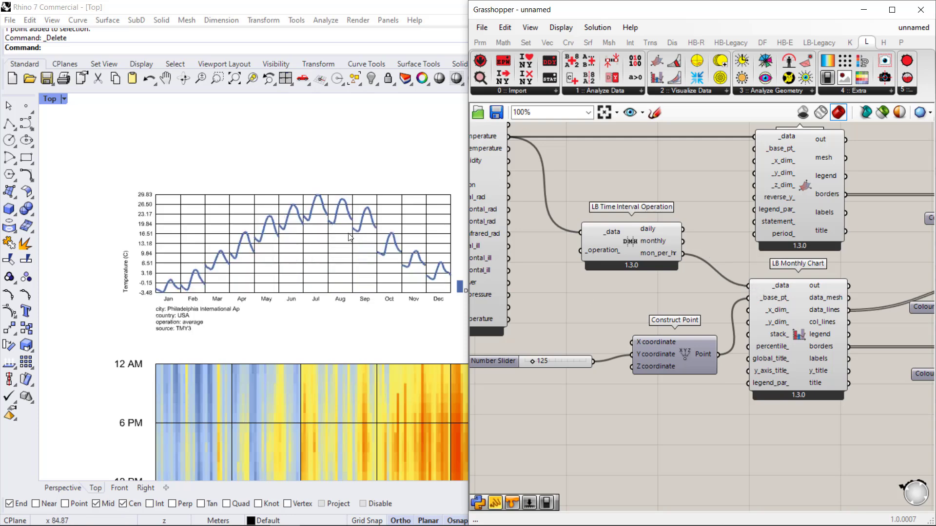
scroll(261, 272, "up", 4)
scroll(261, 271, "down", 3)
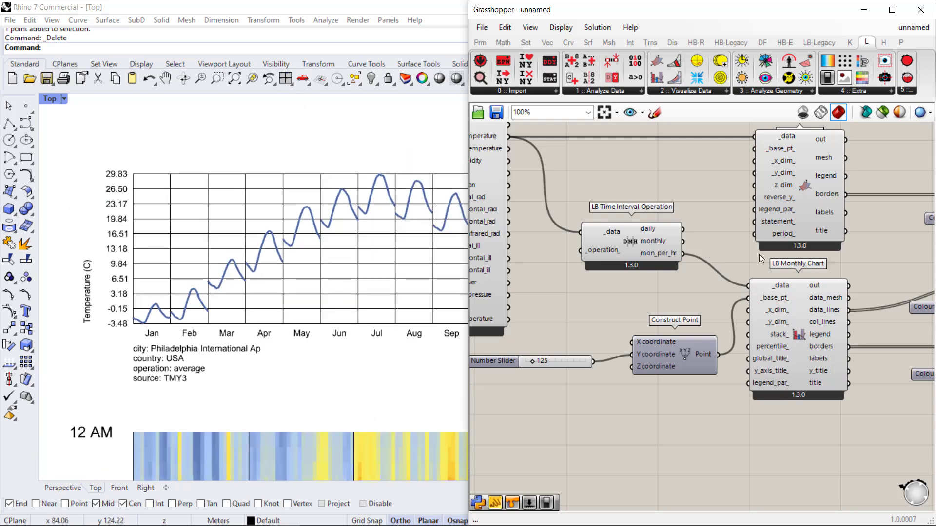
Switch the Monthly Chart's _data source to the daily output and back to the monthly output
left_click_drag(694, 246, 748, 286)
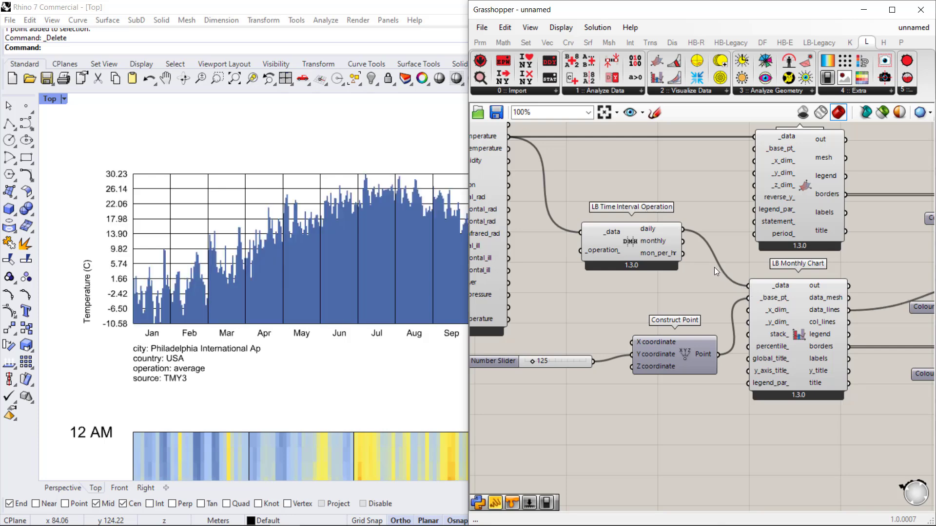
left_click_drag(682, 242, 749, 287)
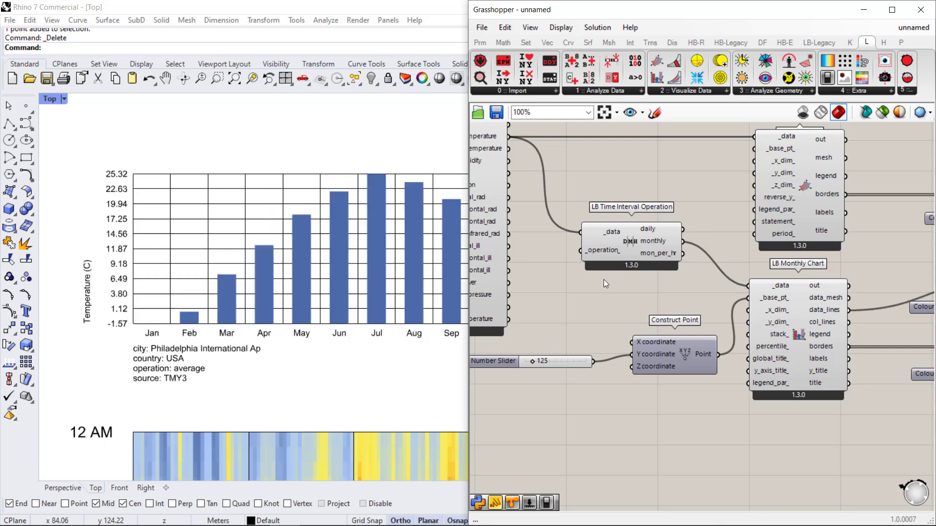
Examine the monthly bar chart and the hourly plot with its temperature legend in Rhino's Top view
scroll(180, 259, "down", 5)
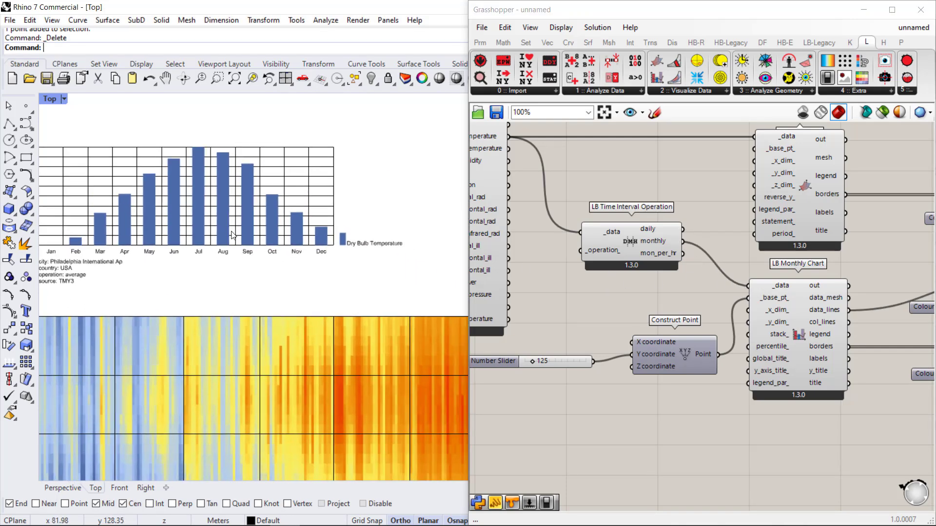
scroll(171, 260, "up", 5)
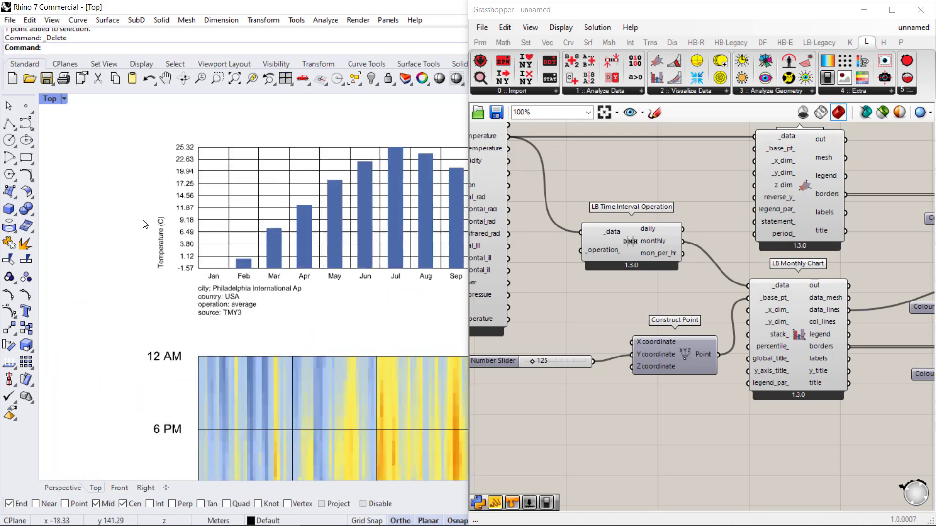
scroll(361, 317, "down", 3)
scroll(302, 238, "up", 1)
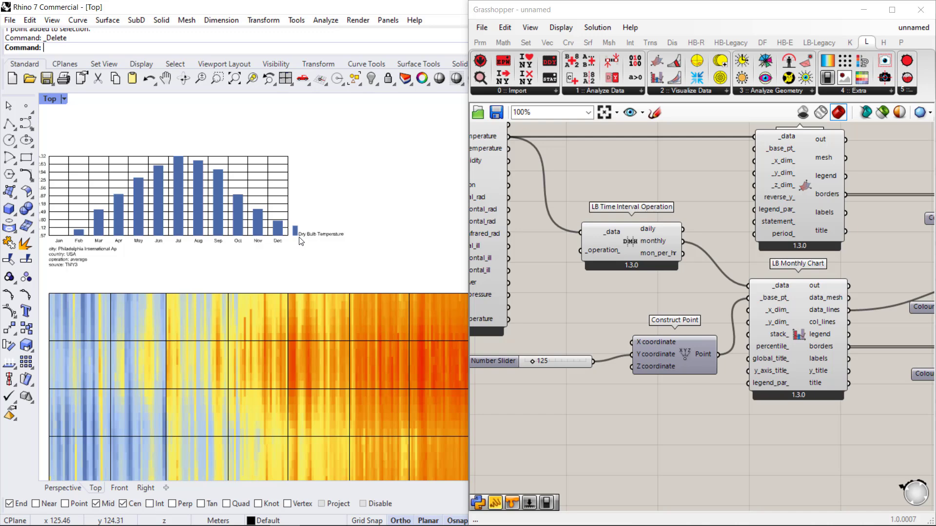
right_click_drag(330, 355, 164, 286)
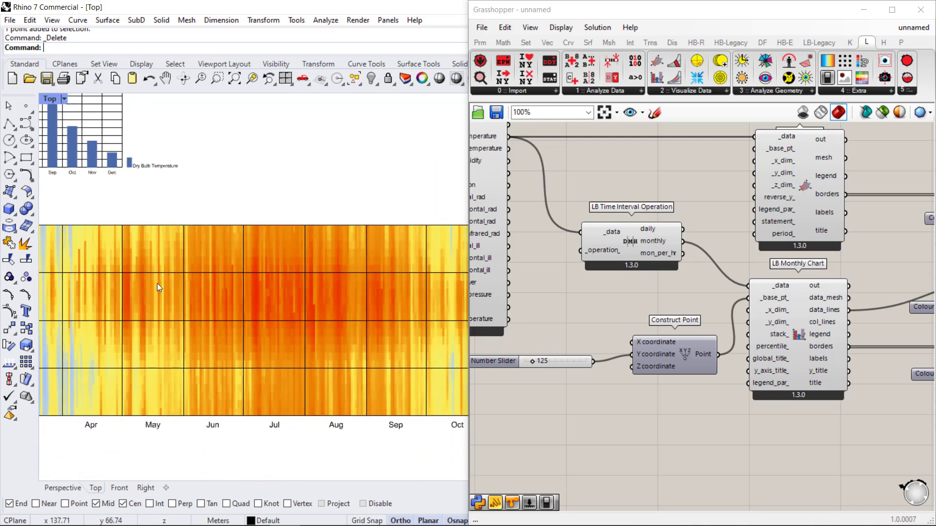
right_click_drag(313, 312, 102, 316)
right_click_drag(432, 317, 341, 312)
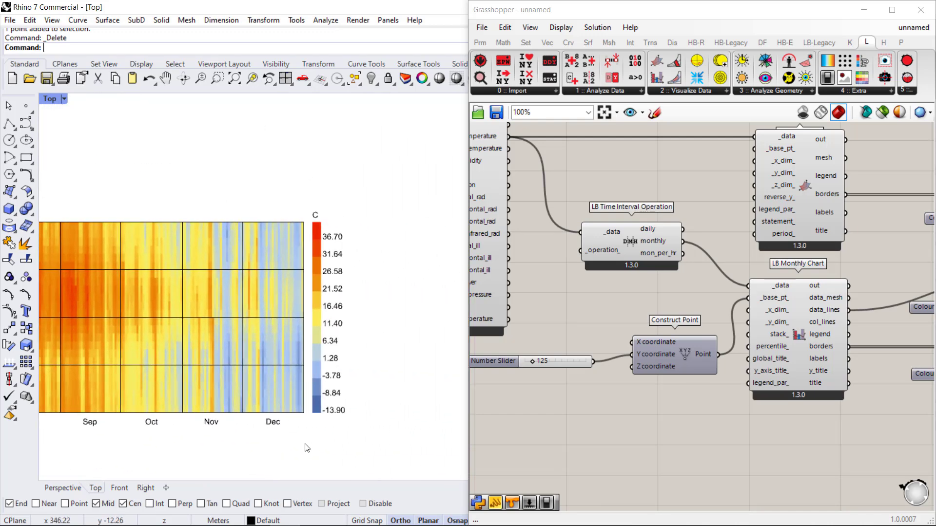
scroll(333, 337, "up", 3)
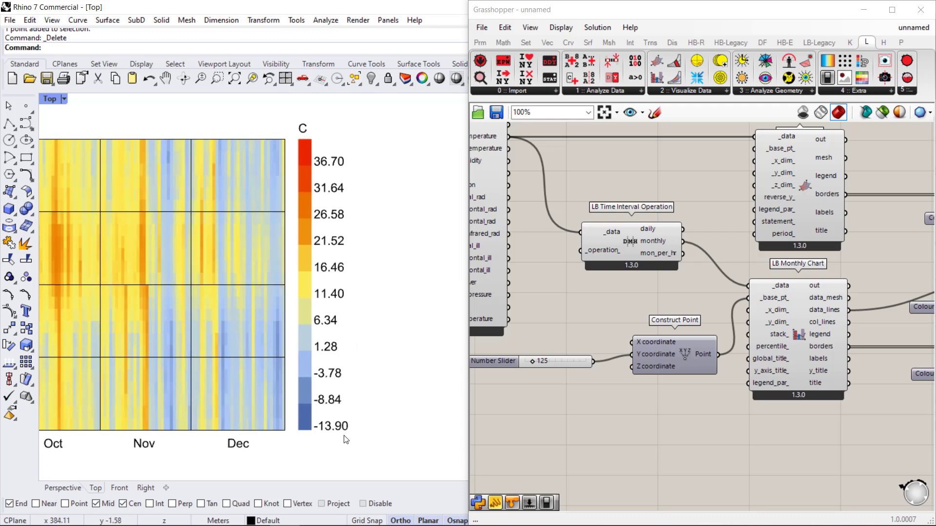